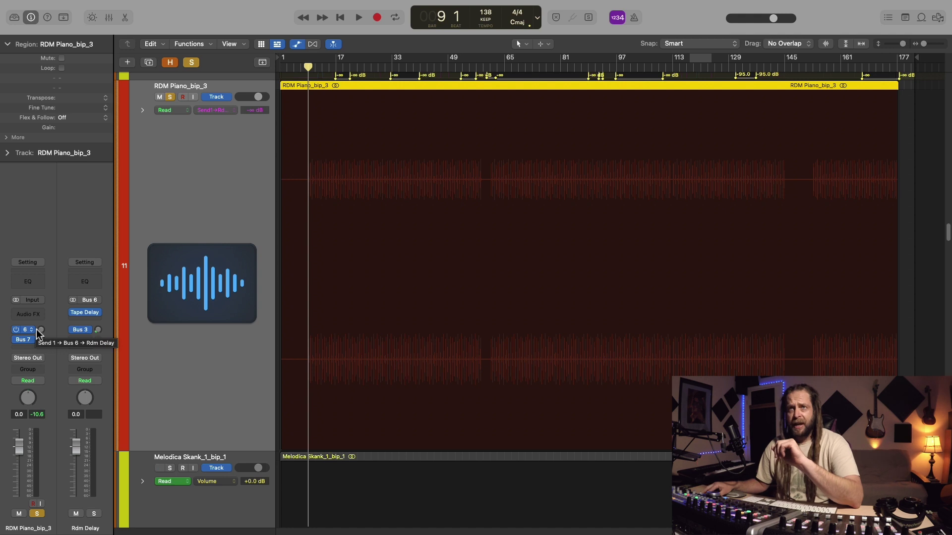
# - Open the Tape Delay on the Rdm Delay bus, keep Diffuse tape head mode, and set Low Cut to 490 Hz and High Cut to 3700 Hz
pyautogui.click(84, 312)
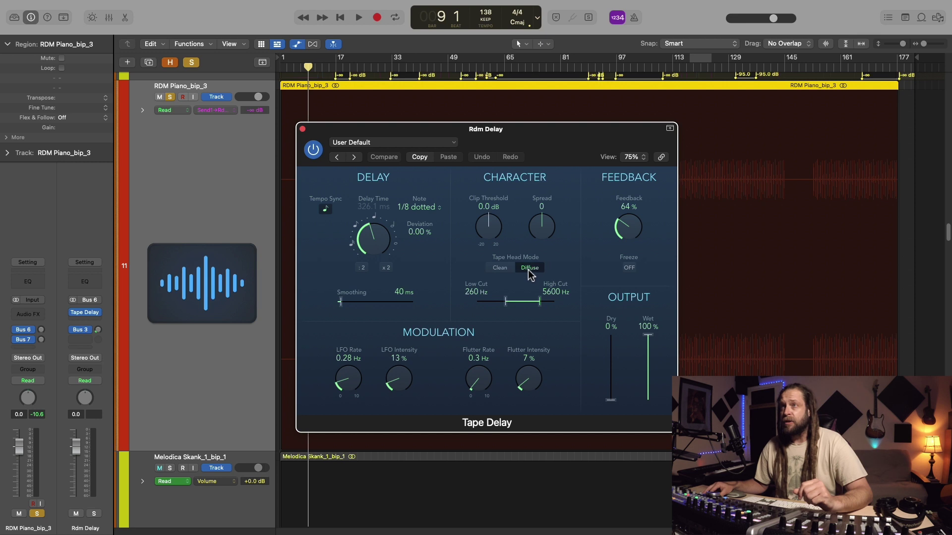
pyautogui.click(500, 268)
pyautogui.click(532, 268)
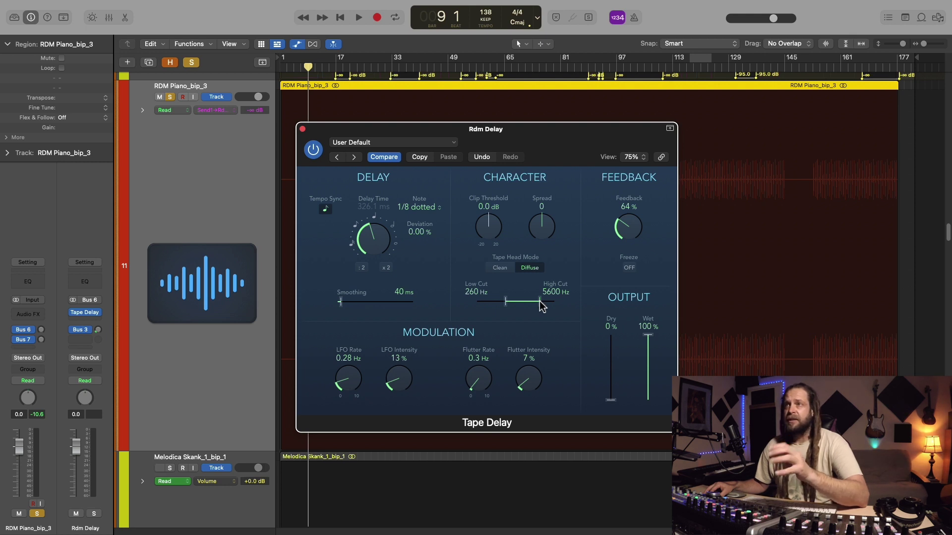
pyautogui.moveTo(540, 302); pyautogui.dragTo(516, 303)
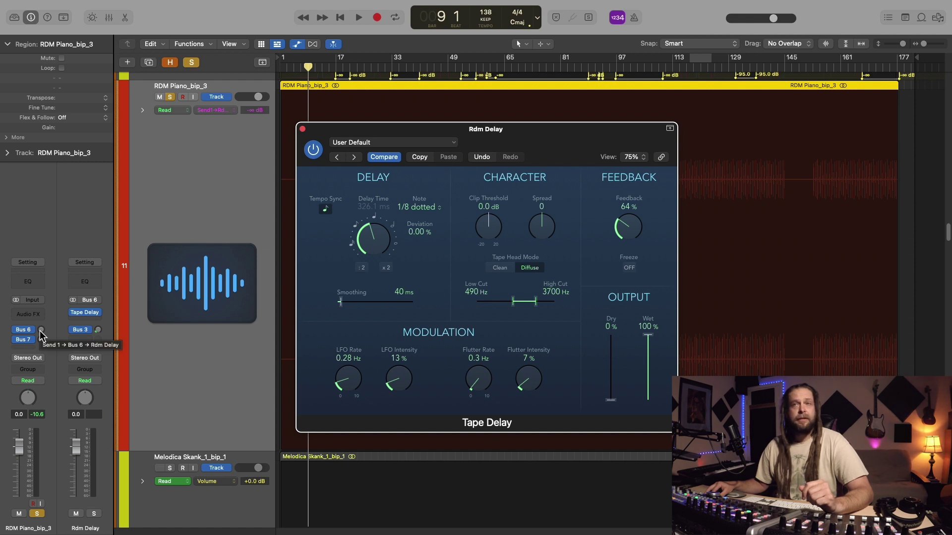
# - Inspect the Space Designer reverb on the Rdm Verb bus fed by Bus 7, and close both plug-in windows
pyautogui.moveTo(30, 336)
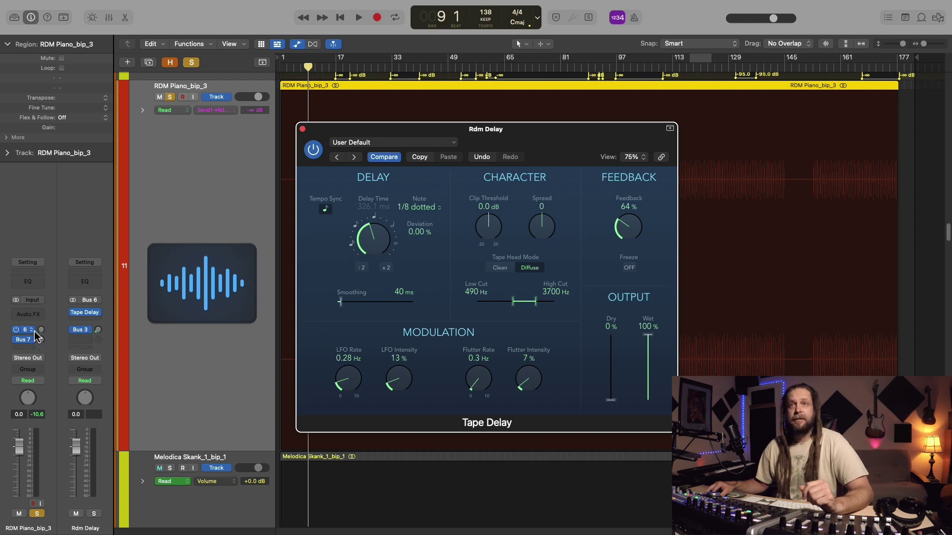
pyautogui.moveTo(41, 333); pyautogui.dragTo(59, 345)
pyautogui.click(25, 340)
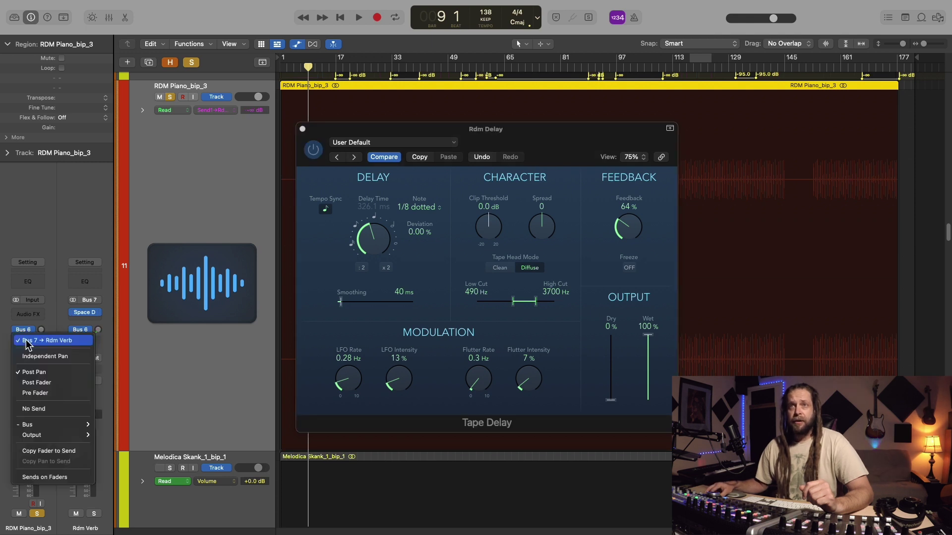
pyautogui.click(58, 322)
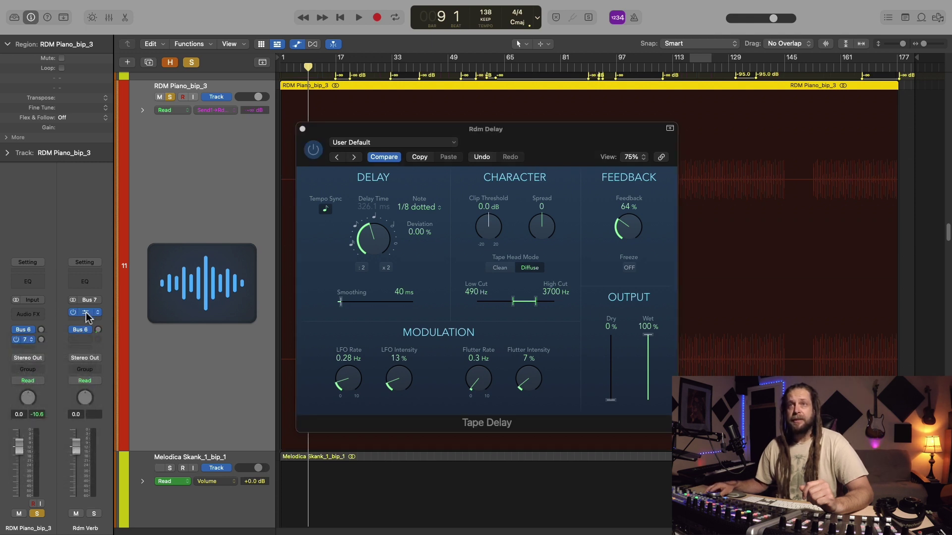
pyautogui.click(86, 313)
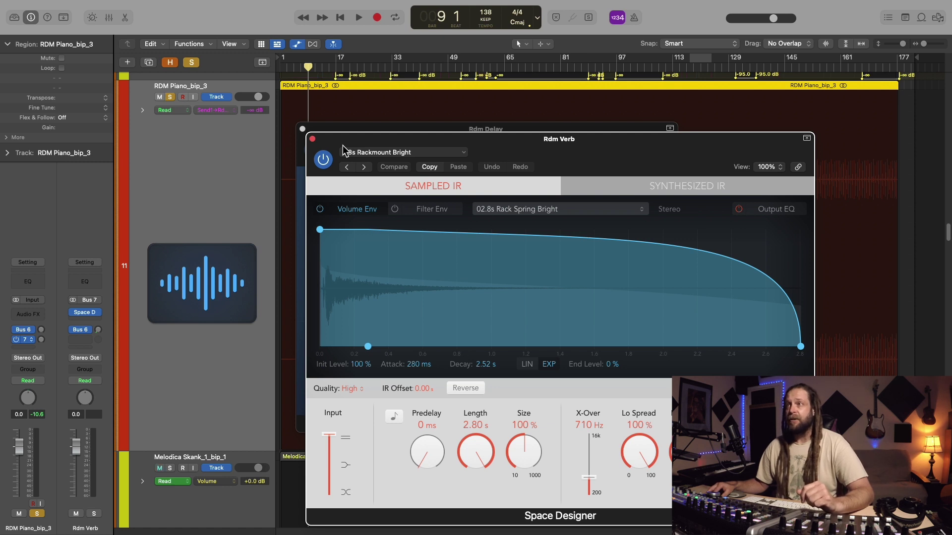
pyautogui.moveTo(322, 145); pyautogui.dragTo(312, 143)
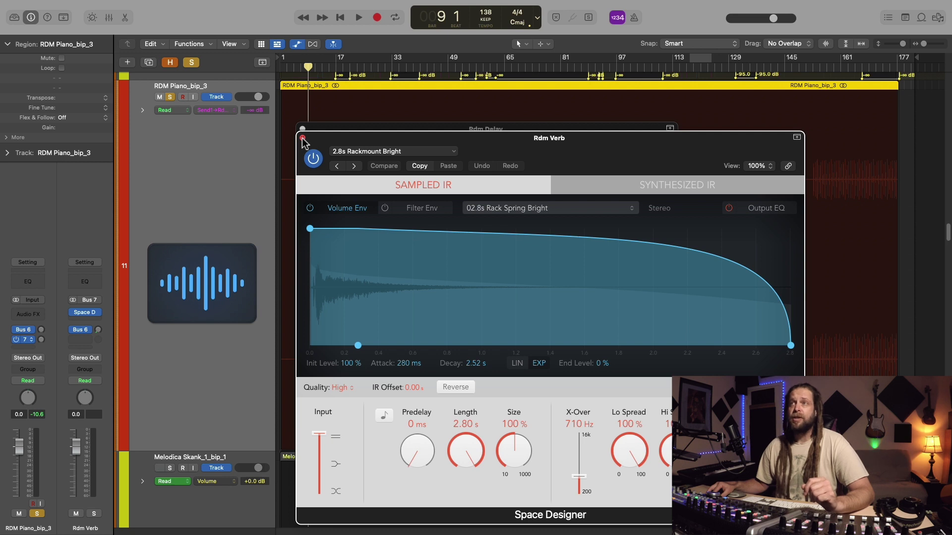
pyautogui.click(302, 137)
pyautogui.click(303, 130)
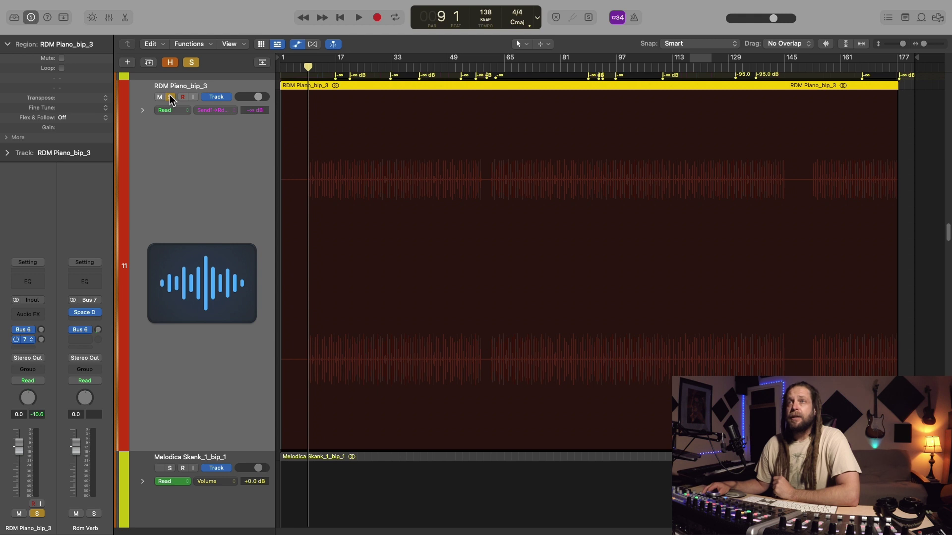
# - Play the soloed RDM Piano_bip_3 track from bar 9, stop, and return the playhead to bar 9
pyautogui.press('space')
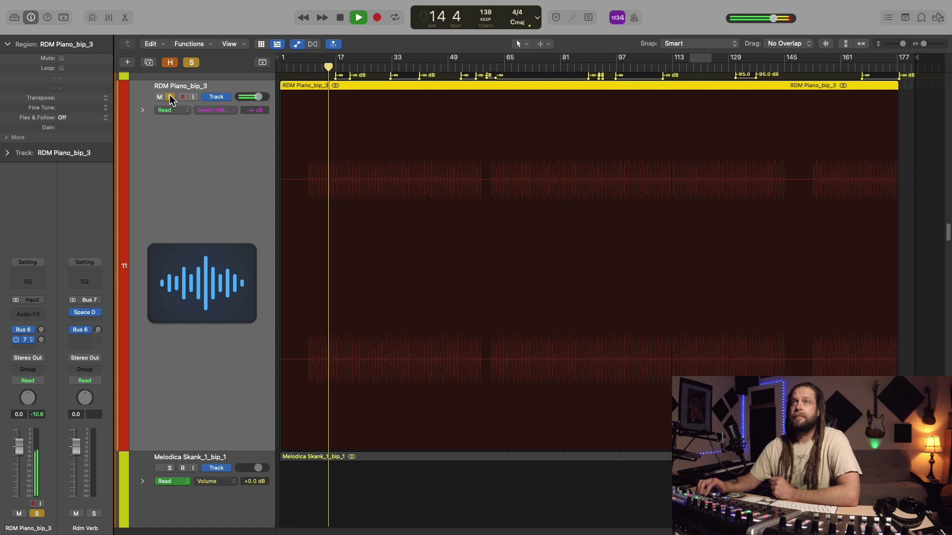
pyautogui.press('space')
pyautogui.press(',')
pyautogui.press(',')
pyautogui.press(',')
pyautogui.press(',')
pyautogui.press(',')
pyautogui.press(',')
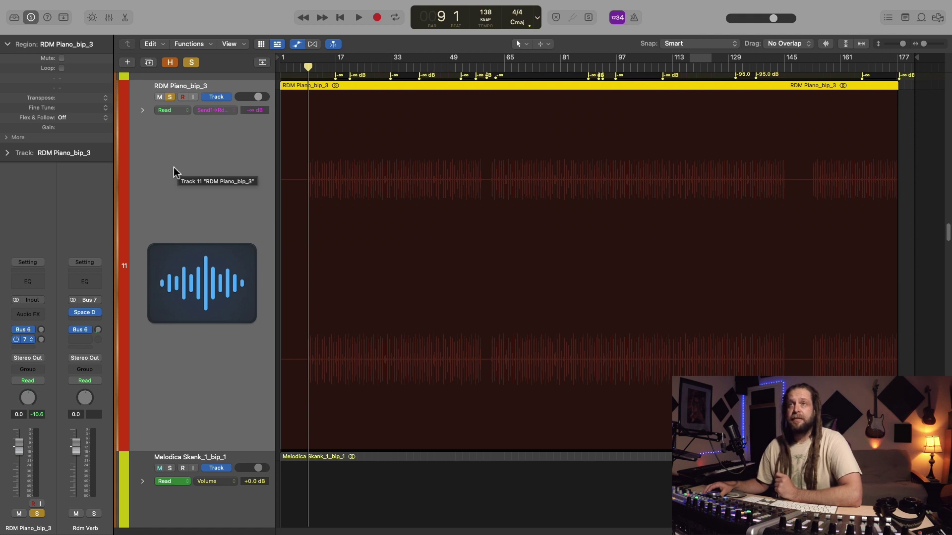
# - Set the RDM Piano_bip_3 track's automation mode to Touch
pyautogui.click(186, 115)
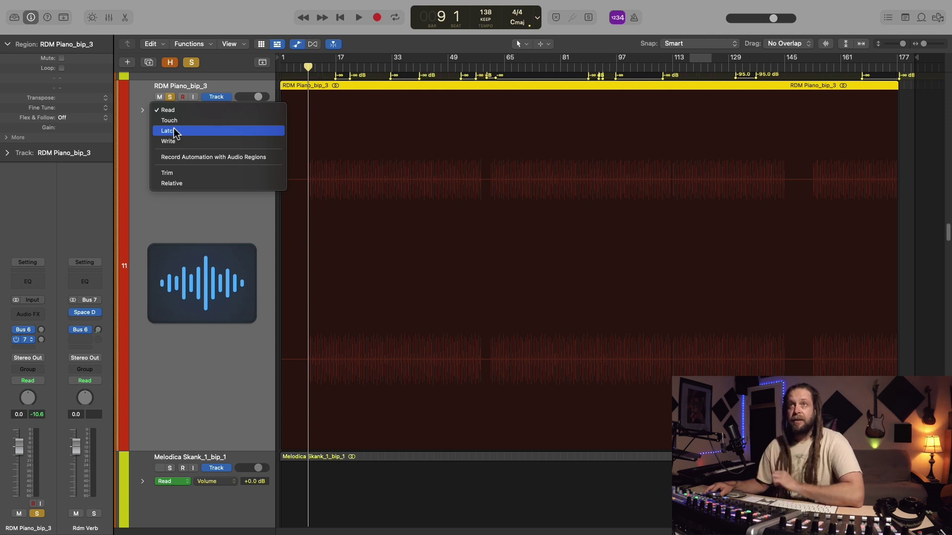
pyautogui.click(173, 121)
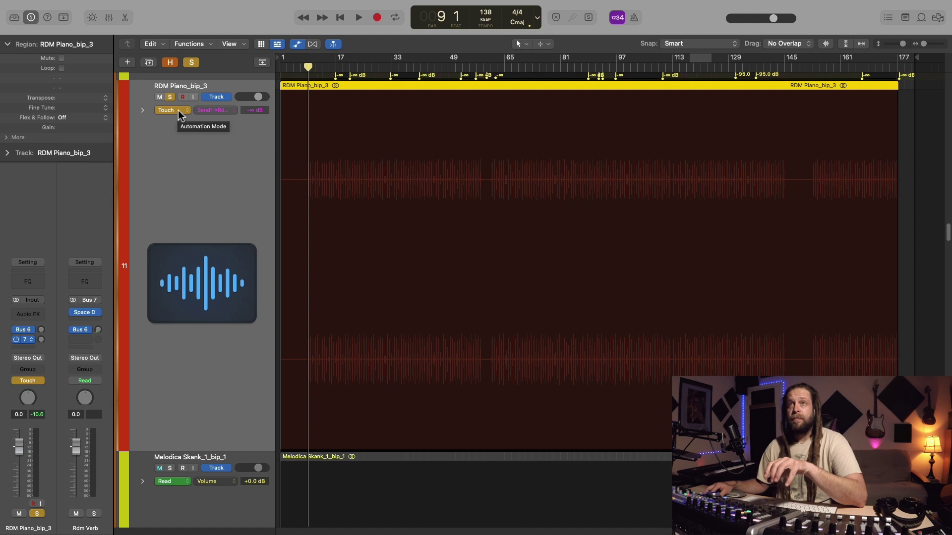
pyautogui.click(178, 111)
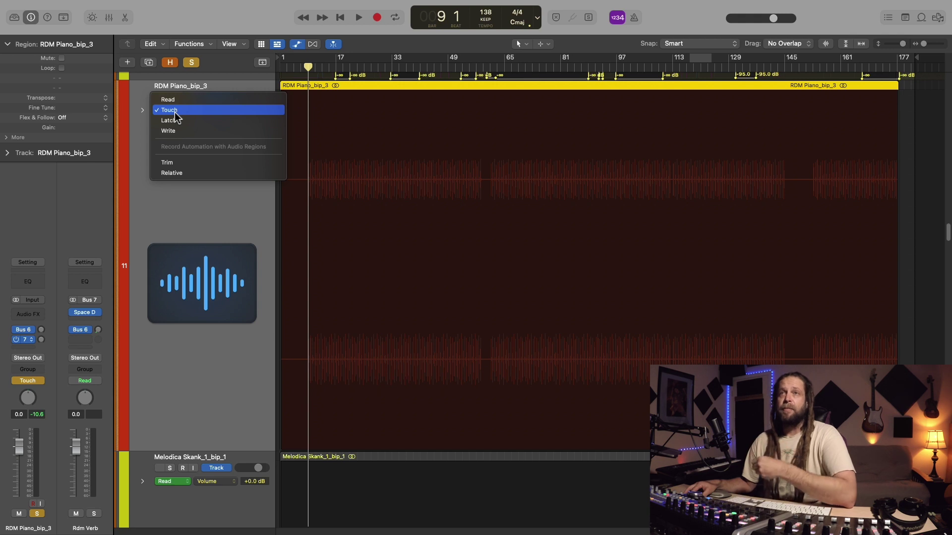
pyautogui.click(175, 112)
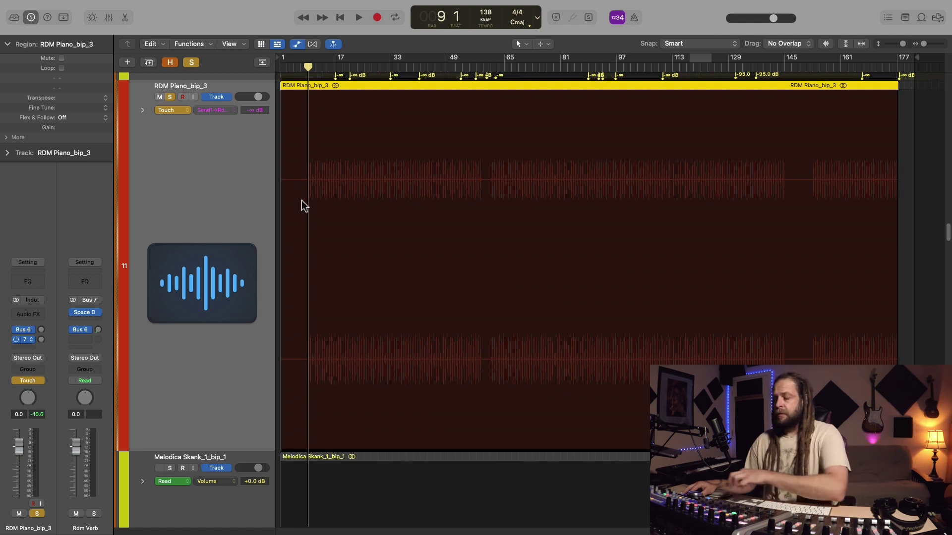
# - Play from bar 9 to bar 36, recording Bus 6 delay send swells and volume fader cuts as Touch automation on RDM Piano_bip_3
pyautogui.press('space')
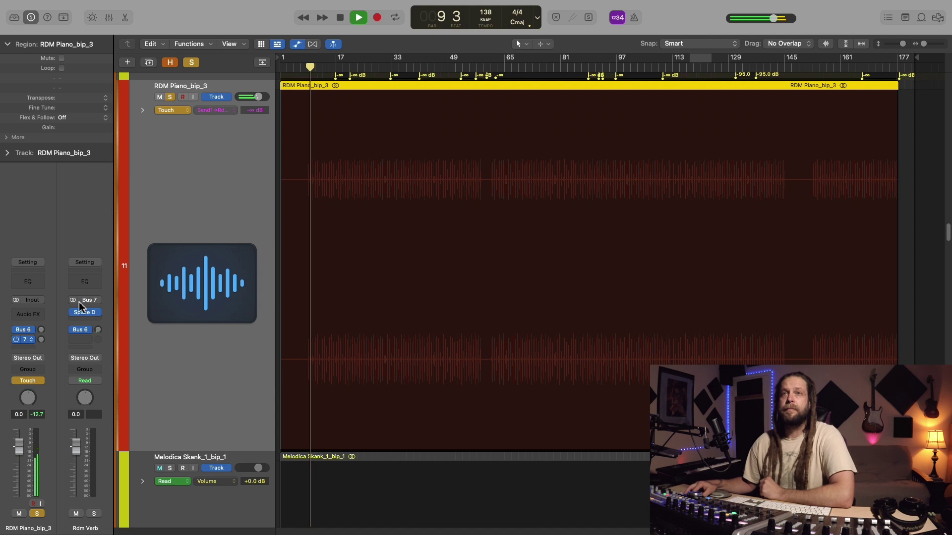
pyautogui.click(40, 331)
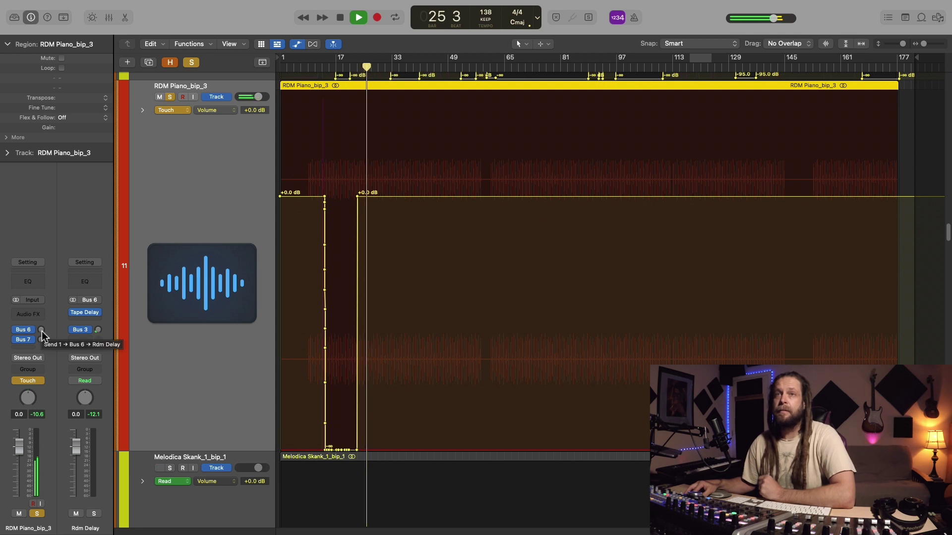
pyautogui.moveTo(41, 331); pyautogui.dragTo(19, 498)
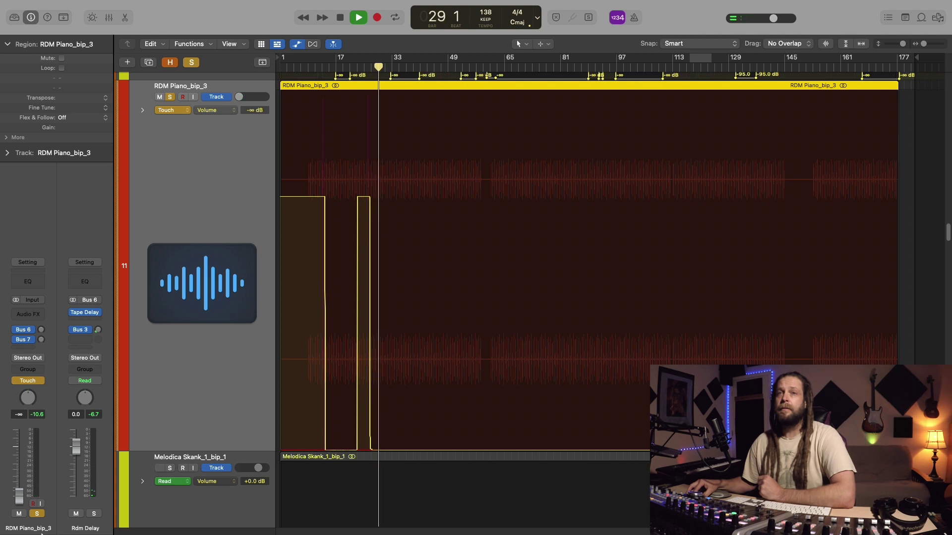
pyautogui.moveTo(42, 534); pyautogui.dragTo(45, 496)
pyautogui.moveTo(41, 330); pyautogui.dragTo(44, 267)
pyautogui.click(17, 456)
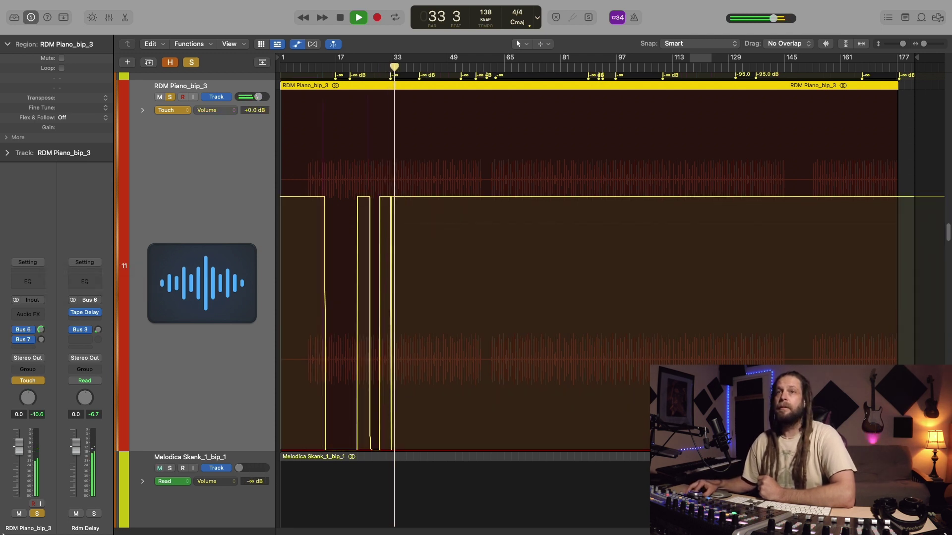
pyautogui.moveTo(19, 447); pyautogui.dragTo(18, 493)
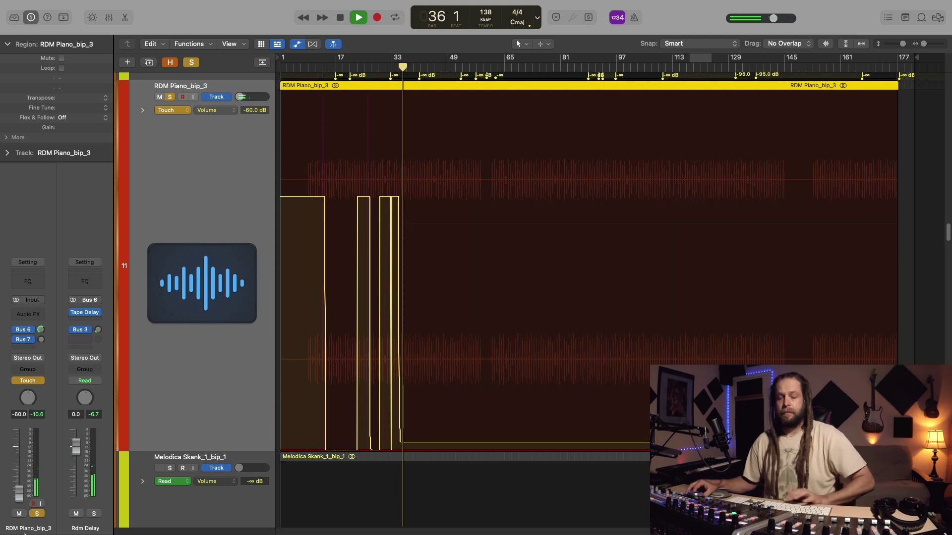
pyautogui.press('space')
# - Lower the first two Bus 6 send automation peaks to about -2.2 and -2.1 dB, and display the track's Volume automation
pyautogui.moveTo(58, 503)
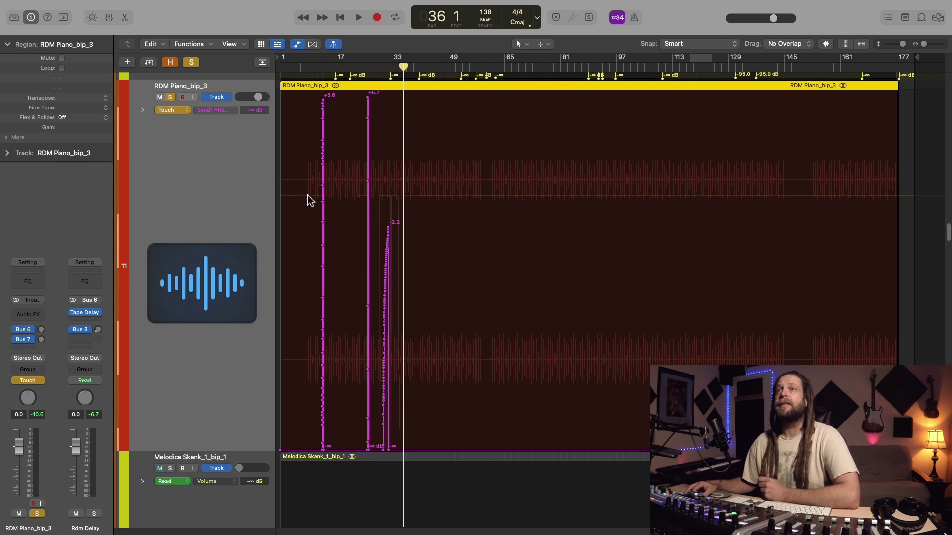
pyautogui.moveTo(310, 156); pyautogui.dragTo(383, 172)
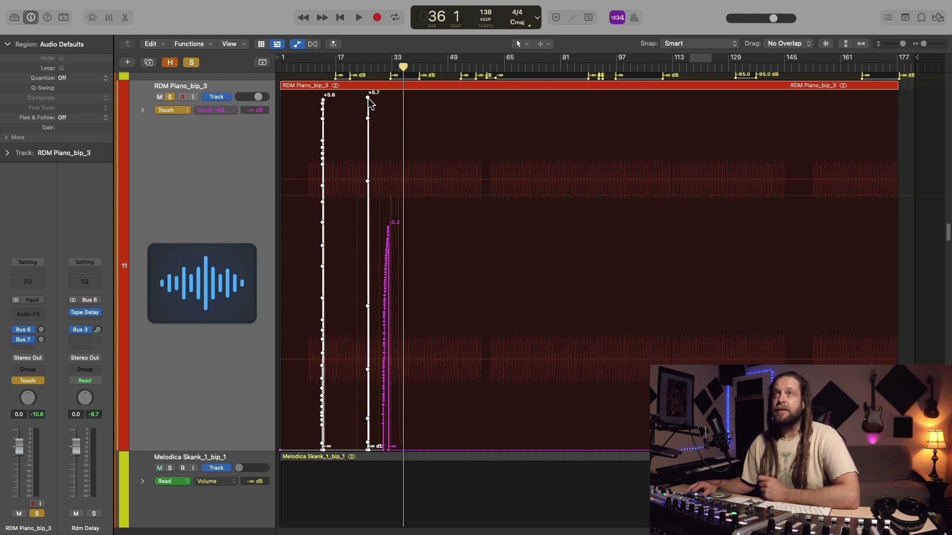
pyautogui.moveTo(368, 99); pyautogui.dragTo(368, 143)
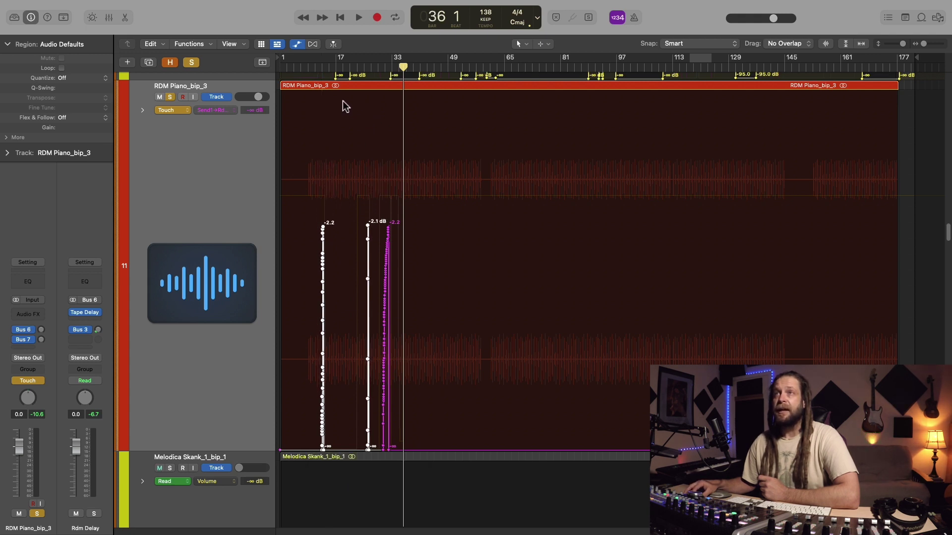
pyautogui.press('super+Right')
pyautogui.press('super+Right')
pyautogui.press('super+Right')
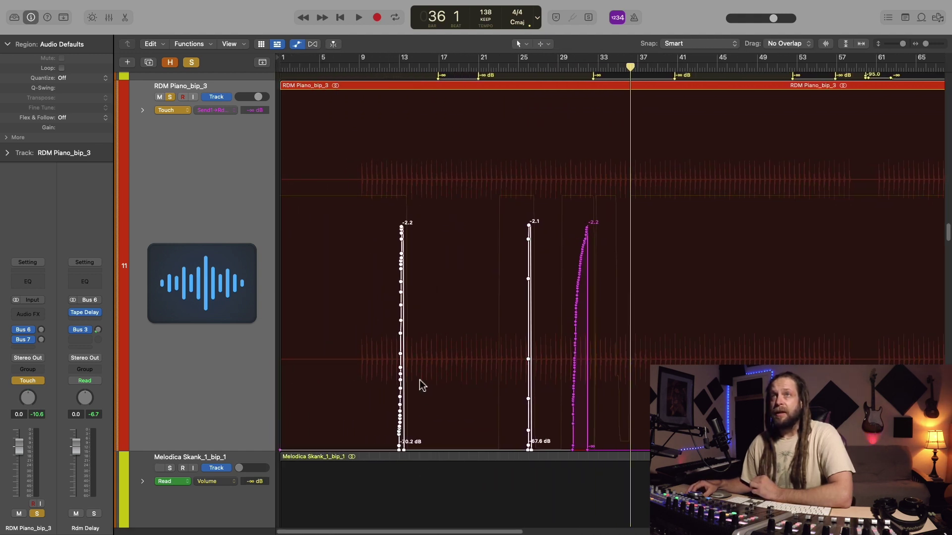
pyautogui.click(376, 358)
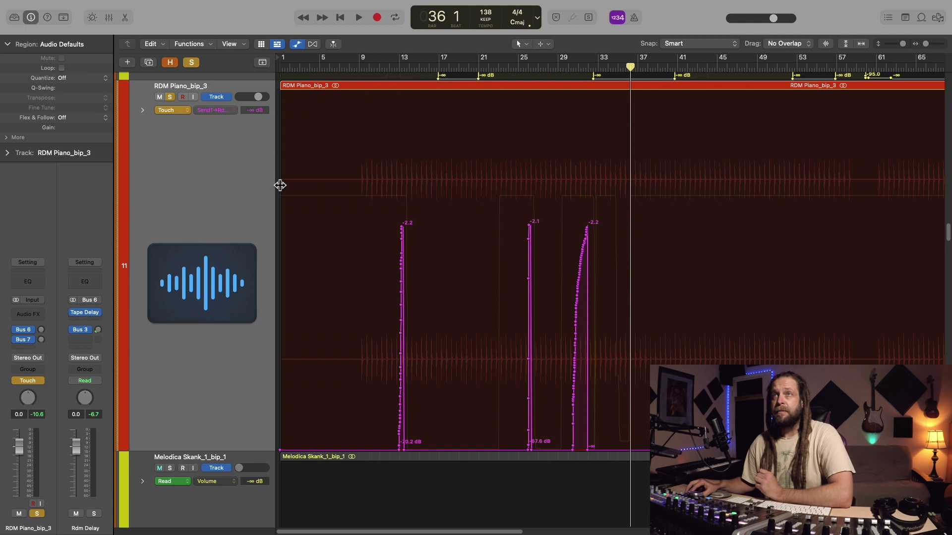
pyautogui.click(224, 113)
pyautogui.click(228, 98)
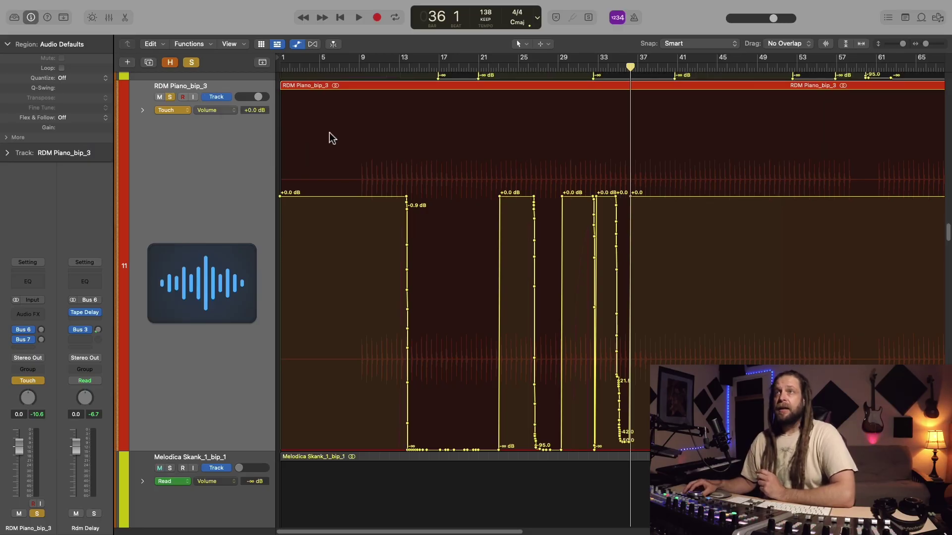
# - Play from bar 8 to bar 33, recording Bus 7 reverb send swells as Touch automation on RDM Piano_bip_3
pyautogui.click(358, 71)
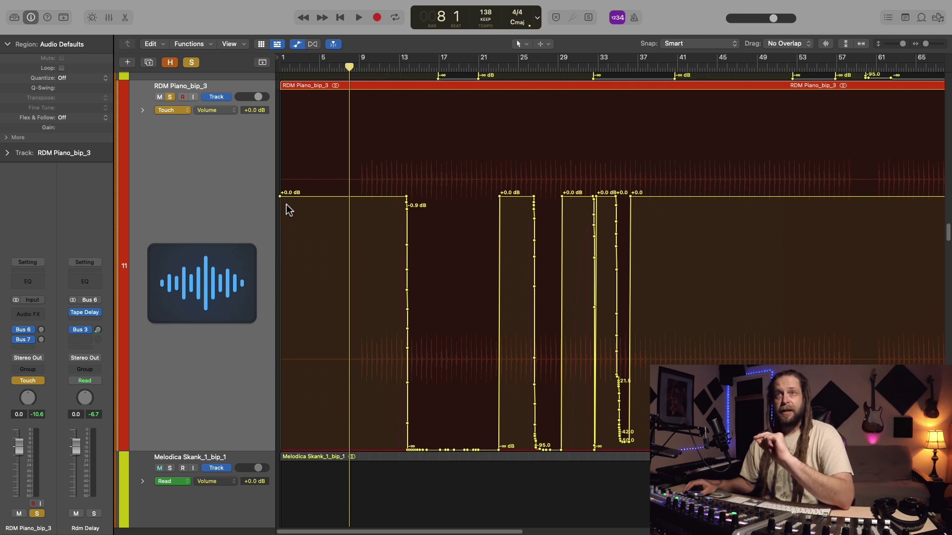
pyautogui.click(28, 340)
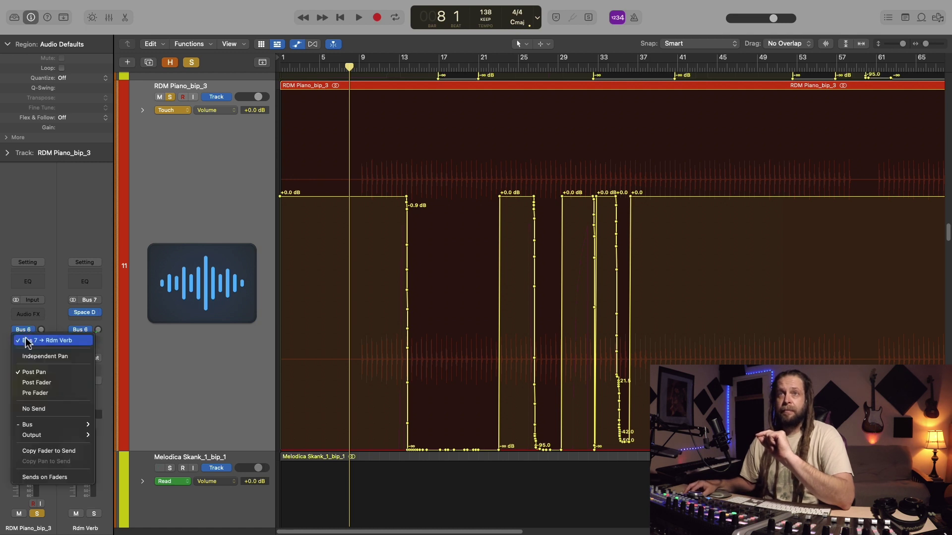
pyautogui.click(57, 318)
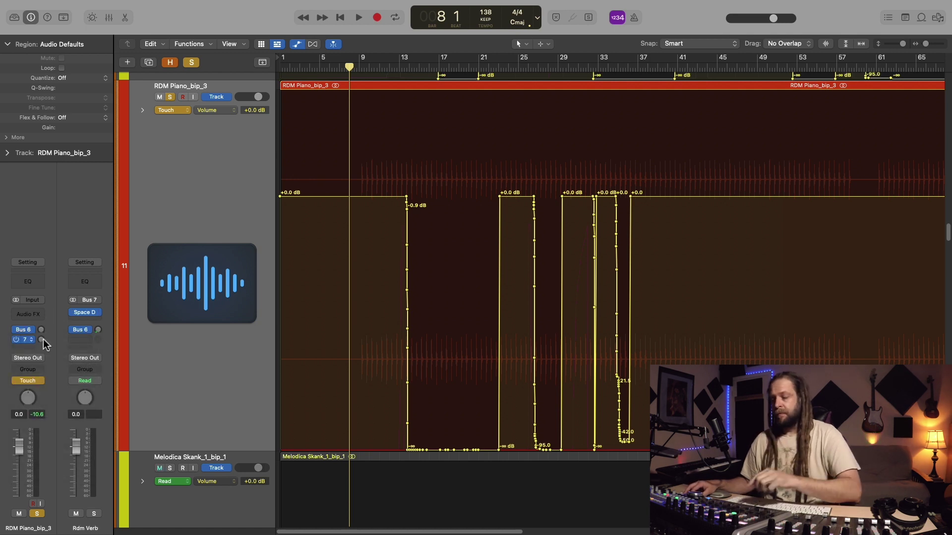
pyautogui.press('space')
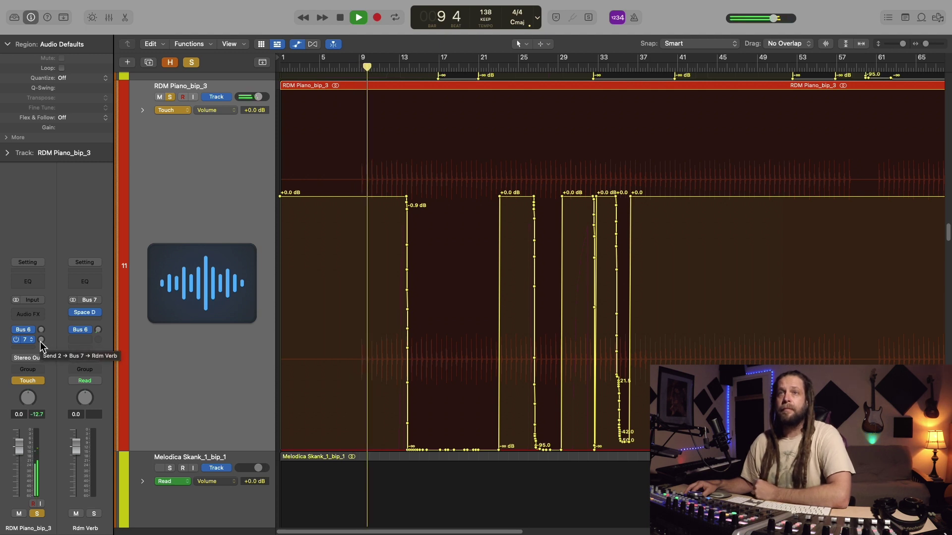
pyautogui.moveTo(41, 337); pyautogui.dragTo(32, 341)
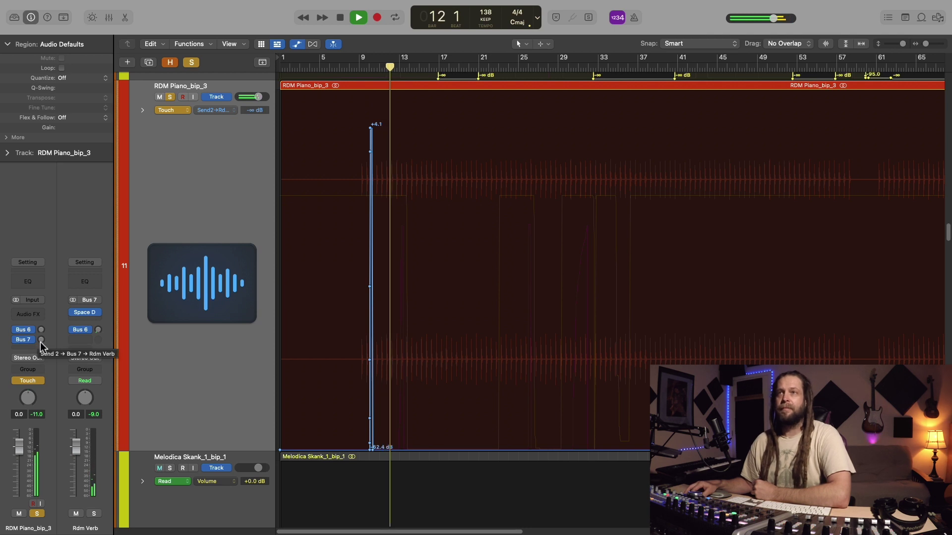
pyautogui.moveTo(39, 341); pyautogui.dragTo(26, 261)
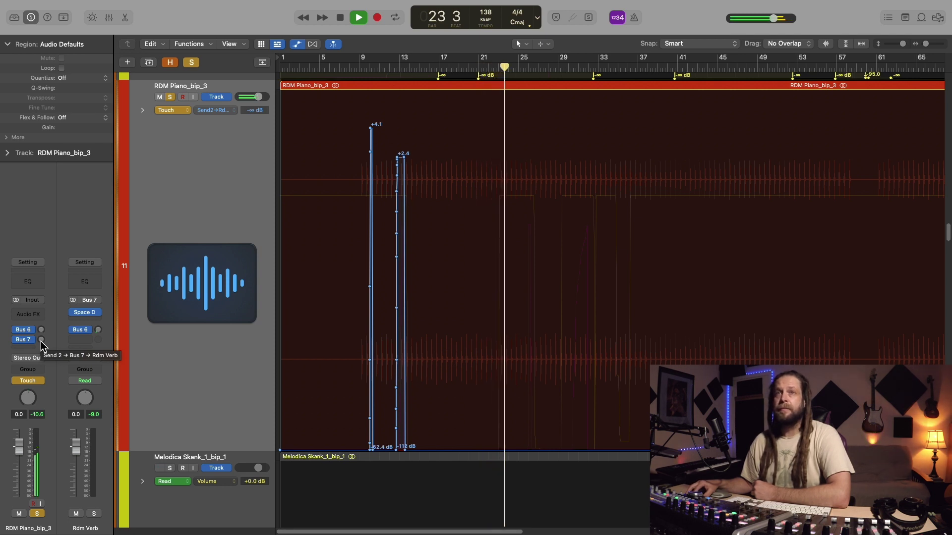
pyautogui.moveTo(42, 342); pyautogui.dragTo(46, 292)
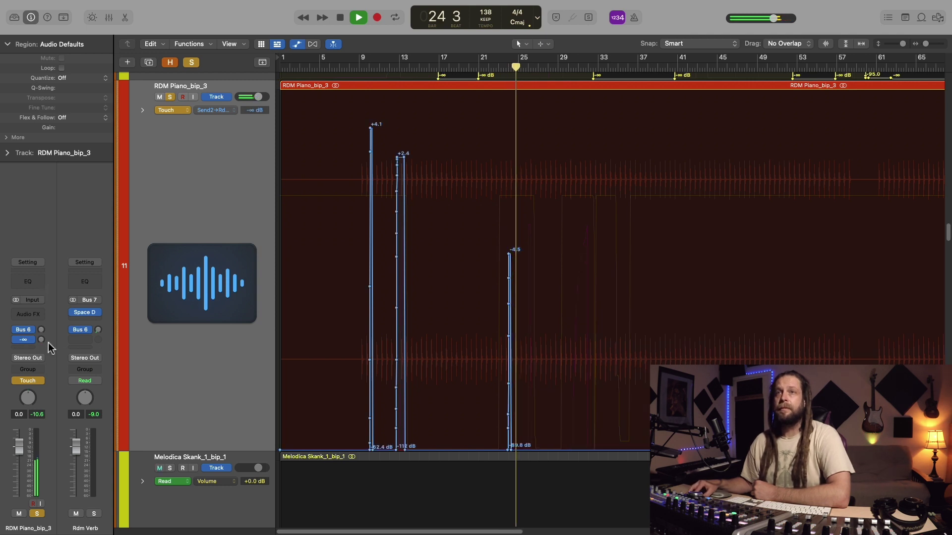
pyautogui.moveTo(43, 340); pyautogui.dragTo(40, 263)
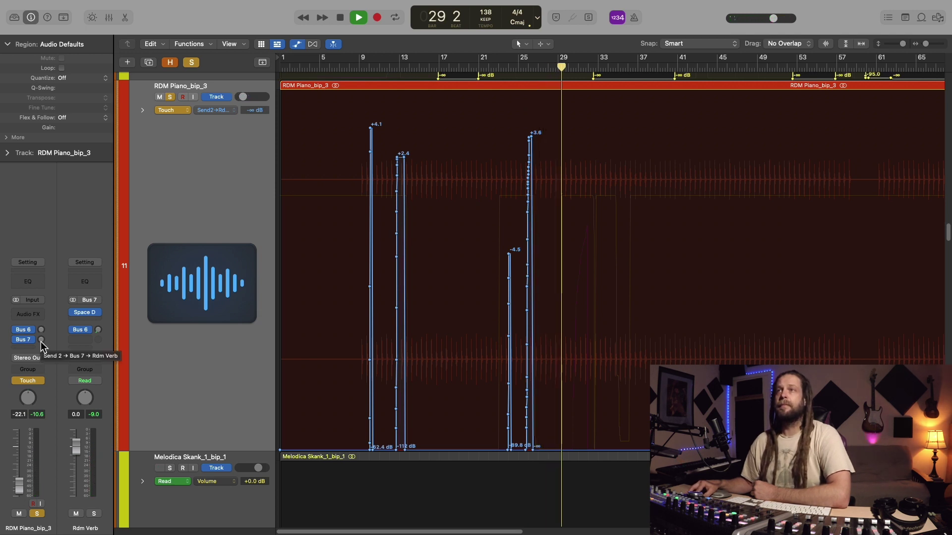
pyautogui.moveTo(41, 341); pyautogui.dragTo(30, 298)
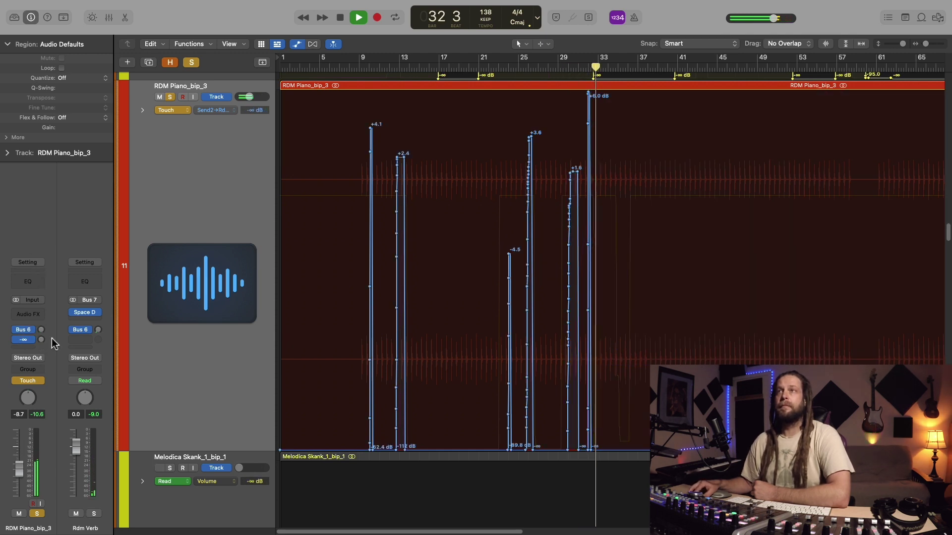
pyautogui.press('space')
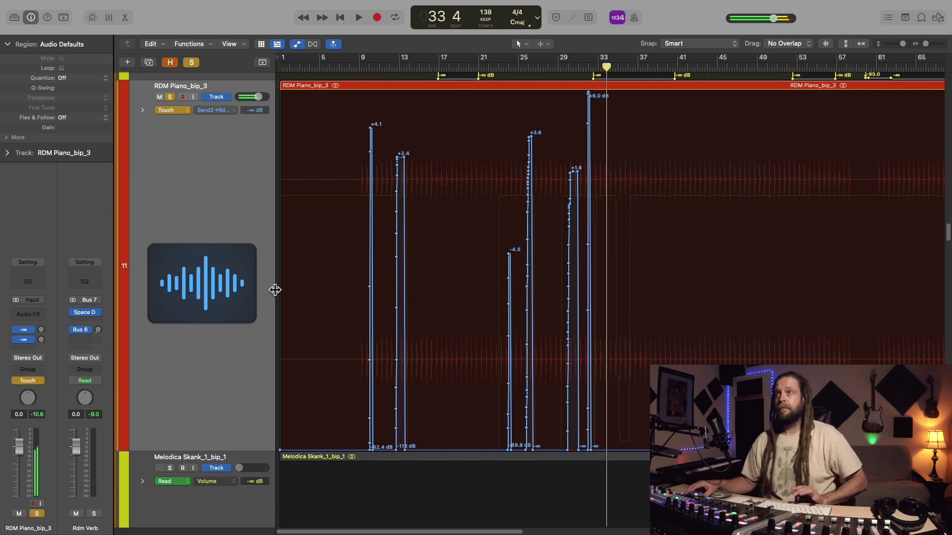
# - Even out the Bus 7 send peaks: +1.9 dB at bars 10 and 32, +0.7 dB near bar 26, +0.5 dB near bar 24
pyautogui.moveTo(611, 155); pyautogui.dragTo(586, 175)
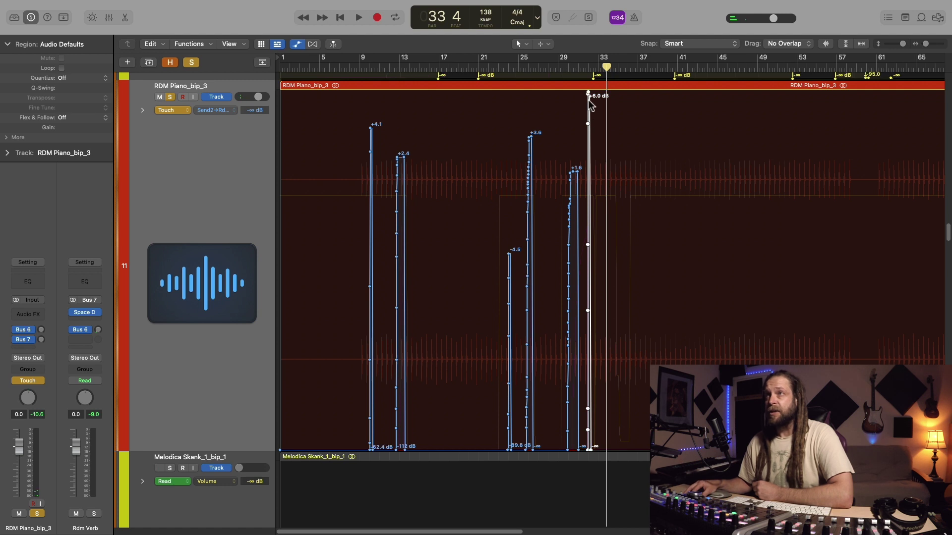
pyautogui.moveTo(592, 108); pyautogui.dragTo(590, 122)
pyautogui.moveTo(588, 160); pyautogui.dragTo(589, 166)
pyautogui.moveTo(526, 164); pyautogui.dragTo(533, 155)
pyautogui.moveTo(385, 164); pyautogui.dragTo(364, 171)
pyautogui.moveTo(372, 130); pyautogui.dragTo(375, 147)
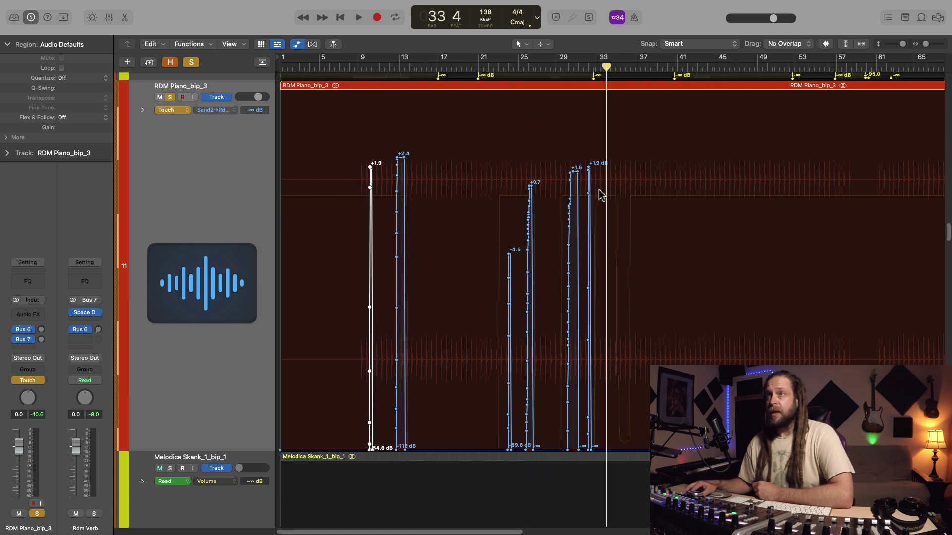
pyautogui.moveTo(505, 278); pyautogui.dragTo(513, 232)
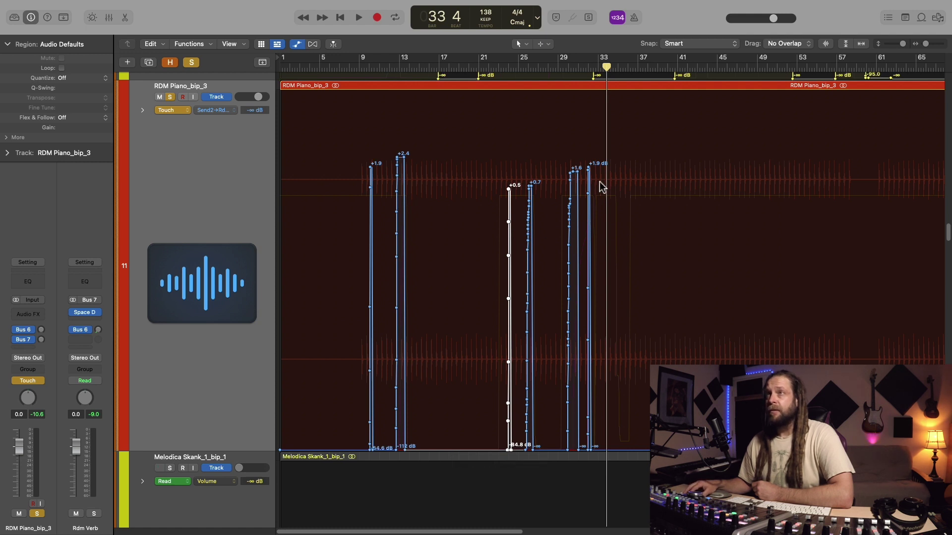
# - Shift the bar 32 Bus 7 send peak slightly forward in time and lengthen its +1.9 dB plateau to about mid-bar, dropping to -∞ dB
pyautogui.press('super+Right')
pyautogui.press('super+Right')
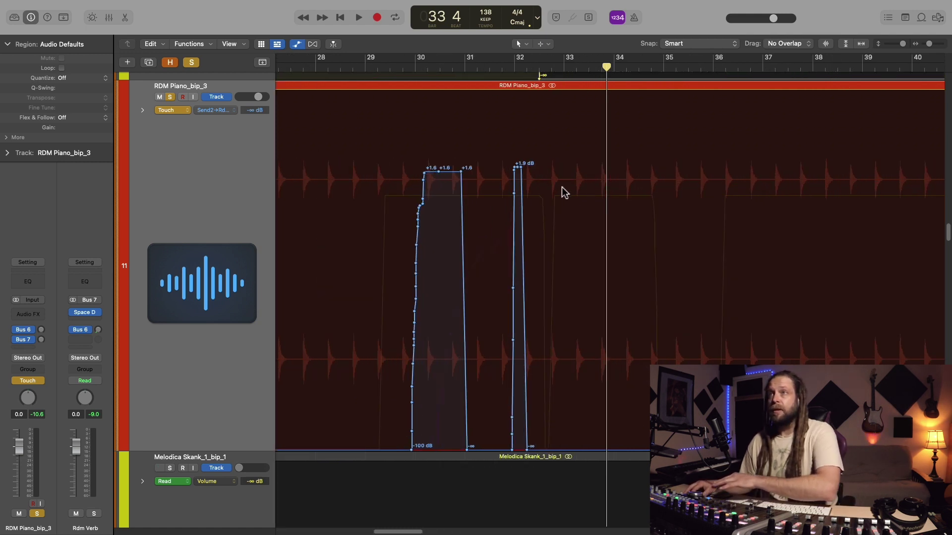
pyautogui.moveTo(526, 177); pyautogui.dragTo(513, 191)
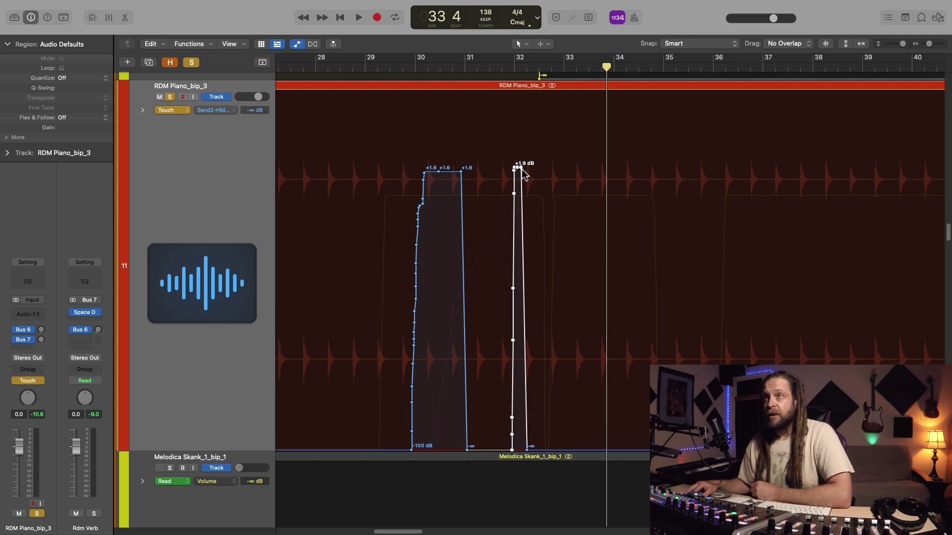
pyautogui.moveTo(521, 171); pyautogui.dragTo(527, 172)
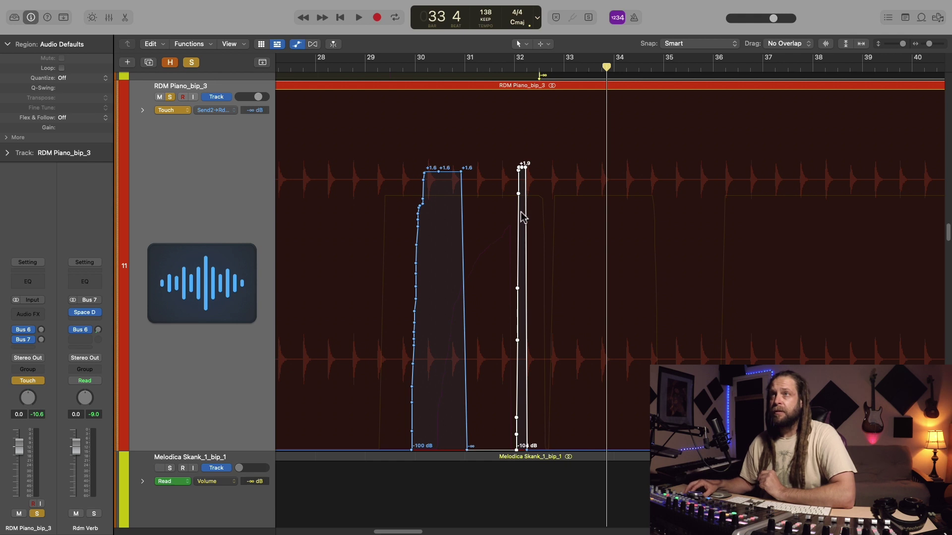
pyautogui.moveTo(526, 171); pyautogui.dragTo(533, 173)
pyautogui.click(542, 168)
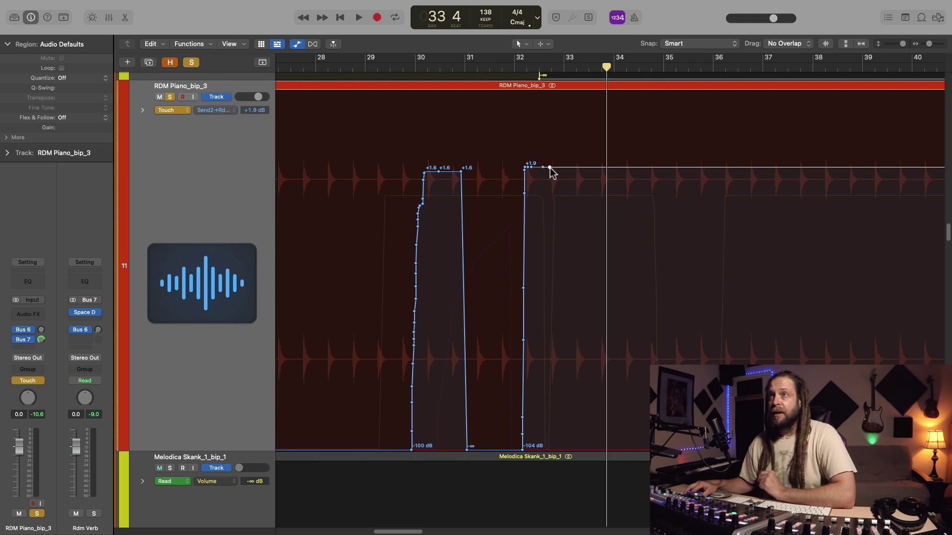
pyautogui.moveTo(549, 167); pyautogui.dragTo(549, 449)
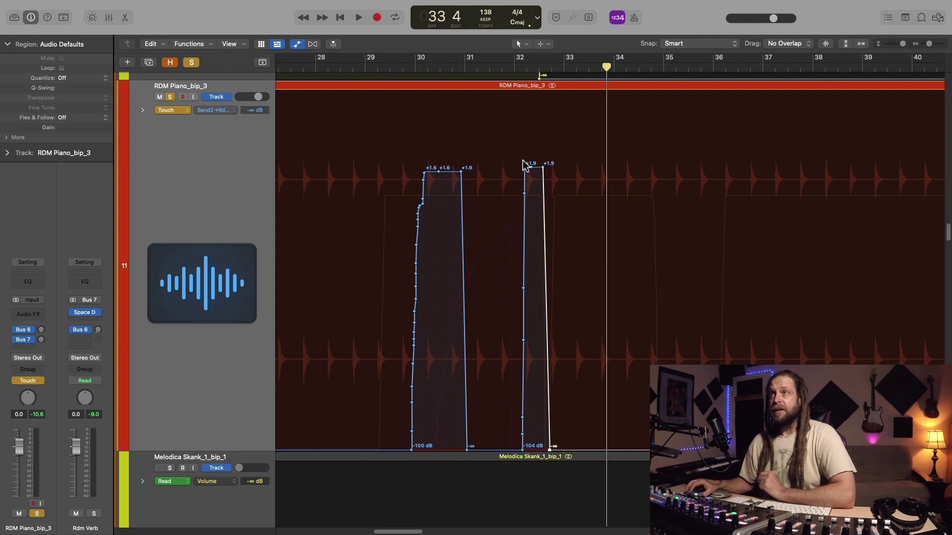
# - Play the soloed piano from just before bar 32 to the end of bar 34 to audition the edited reverb send
pyautogui.click(503, 70)
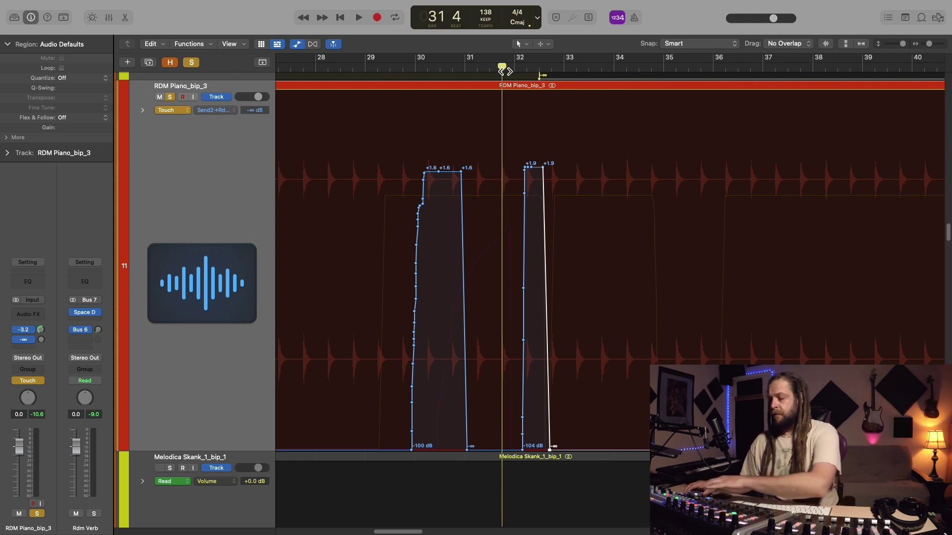
pyautogui.press('space')
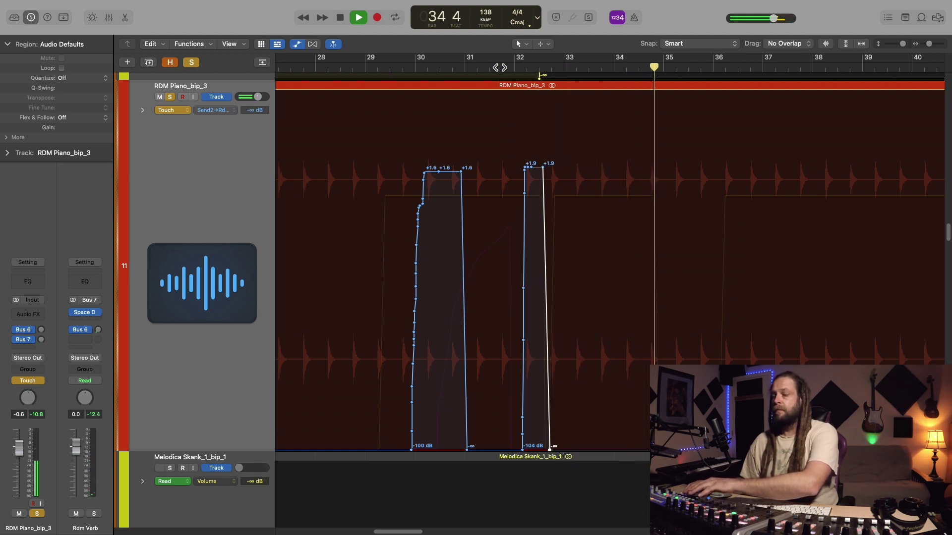
pyautogui.press('space')
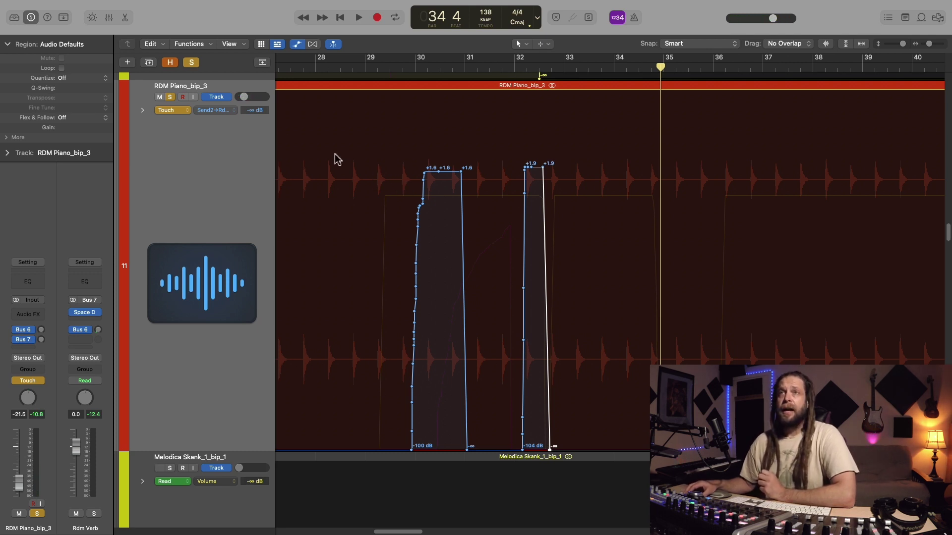
# - Shrink the track heights and examine the volume and send automation lanes across the whole arrangement
pyautogui.click(178, 117)
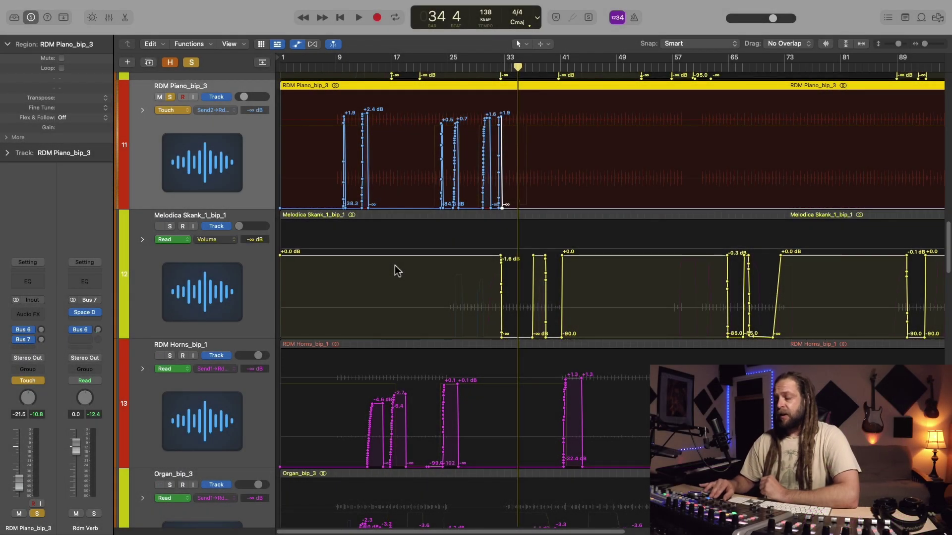
pyautogui.press('super+Up')
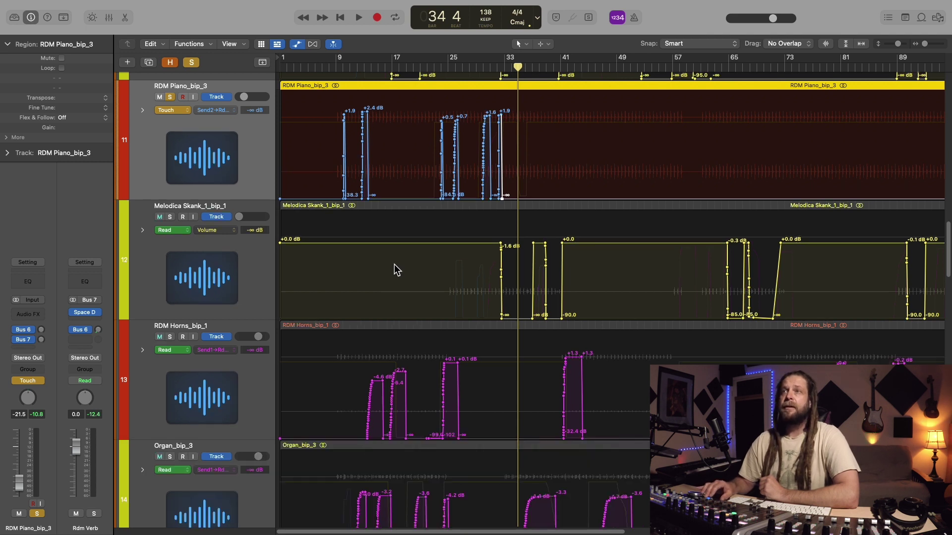
pyautogui.press('super+Up')
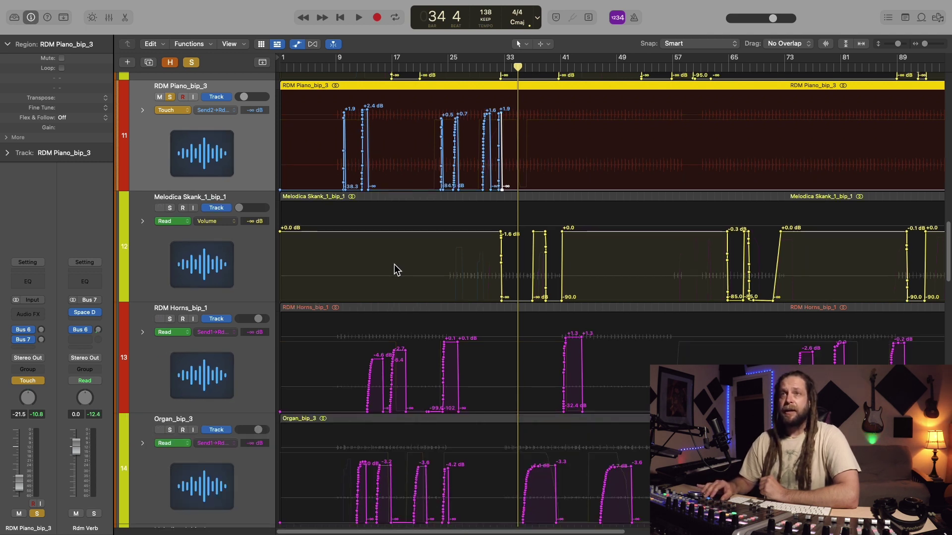
pyautogui.press('super+Up')
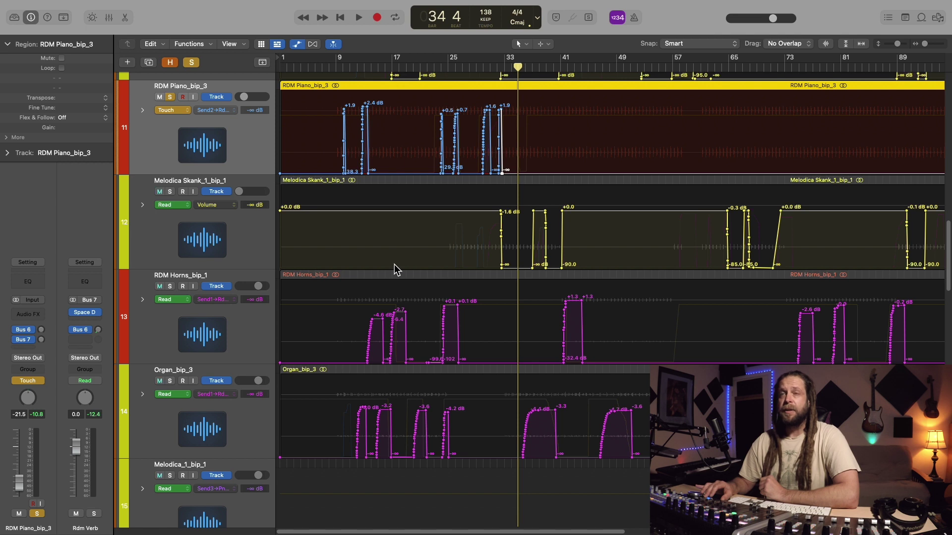
pyautogui.press('super+Up')
pyautogui.press('super+Up')
pyautogui.press('super+Up')
pyautogui.press('super+Up')
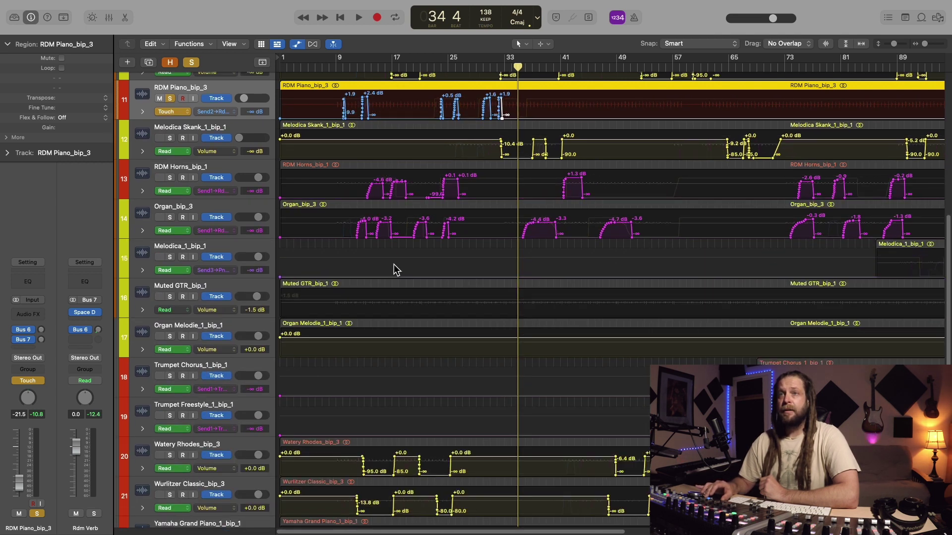
pyautogui.press('a')
pyautogui.press('a')
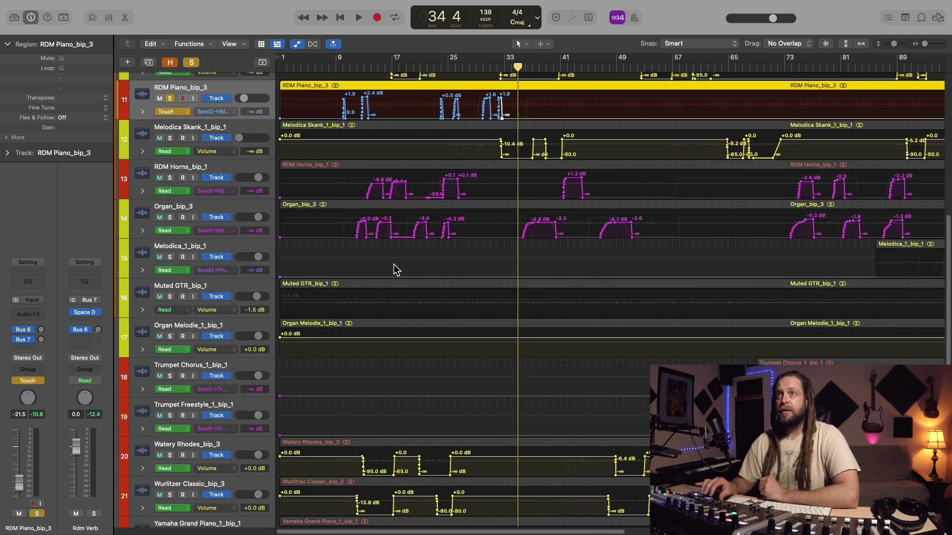
pyautogui.scroll(5, 550, 359)
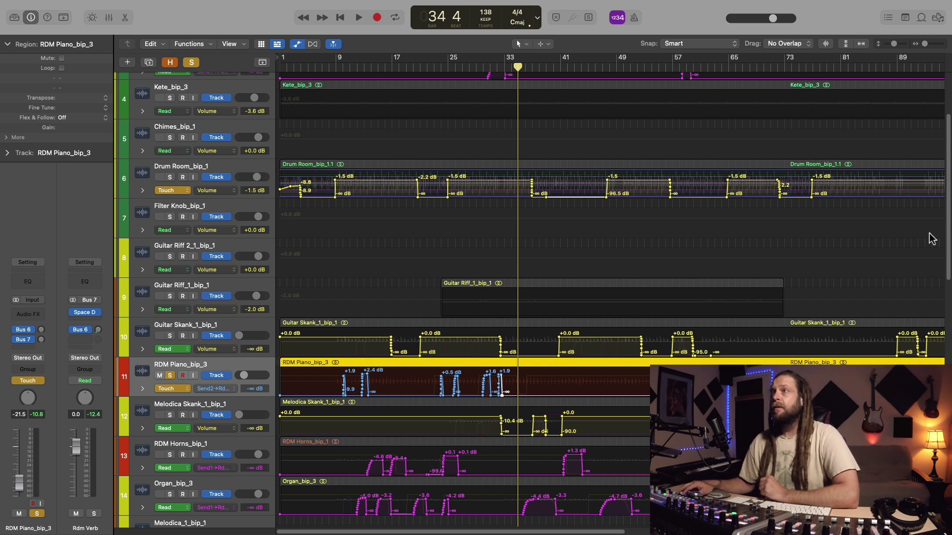
pyautogui.scroll(3, 947, 252)
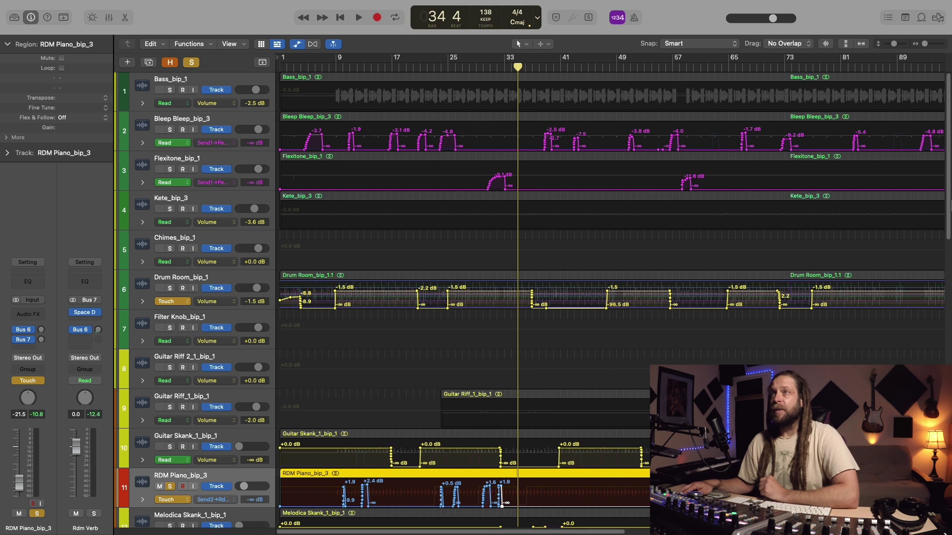
pyautogui.scroll(-6, 944, 294)
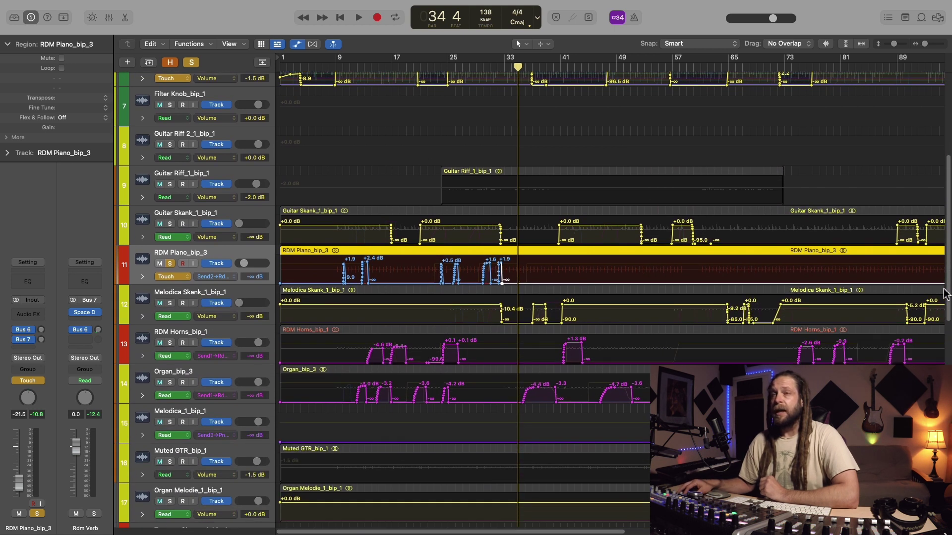
pyautogui.scroll(-3, 944, 294)
pyautogui.scroll(-1, 948, 327)
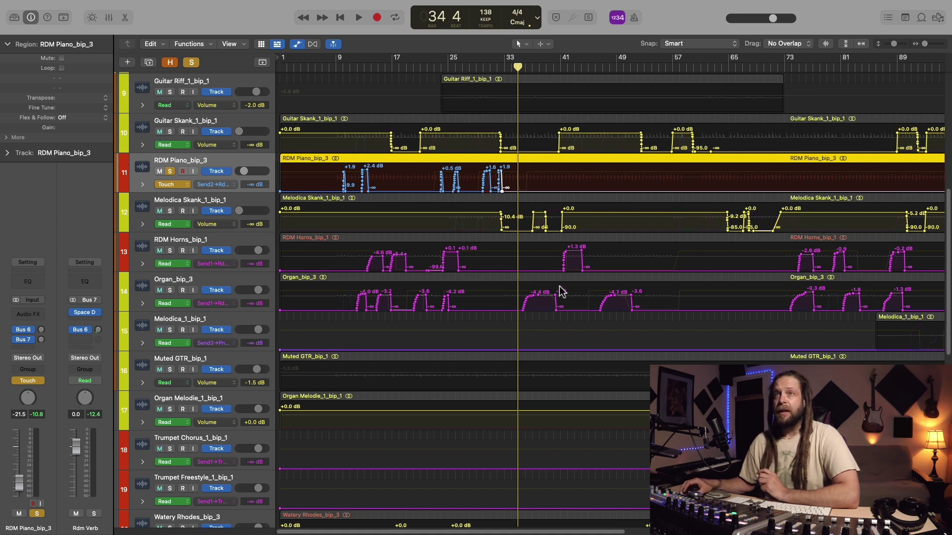
# - Check which automation parameters are used on the RDM Horns_bip_1 and Organ_bip_3 tracks
pyautogui.click(231, 264)
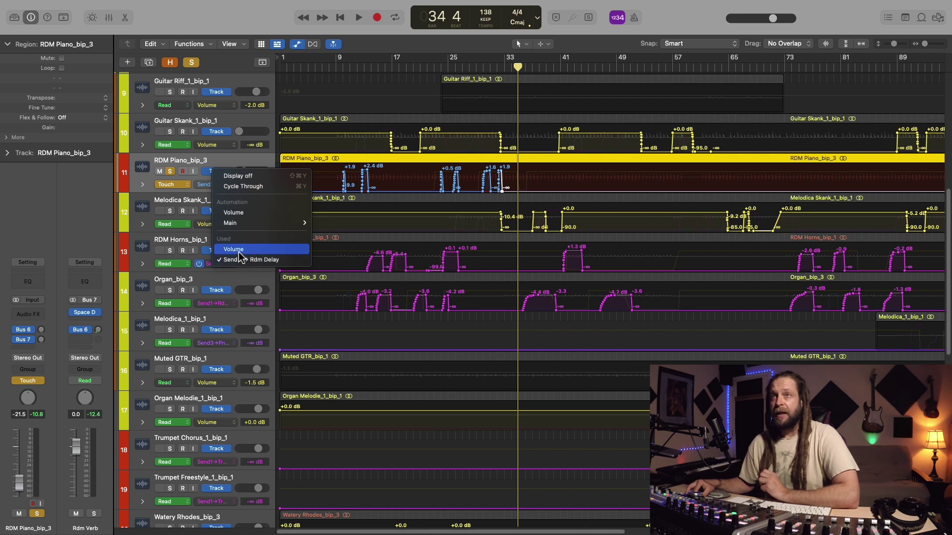
pyautogui.click(237, 279)
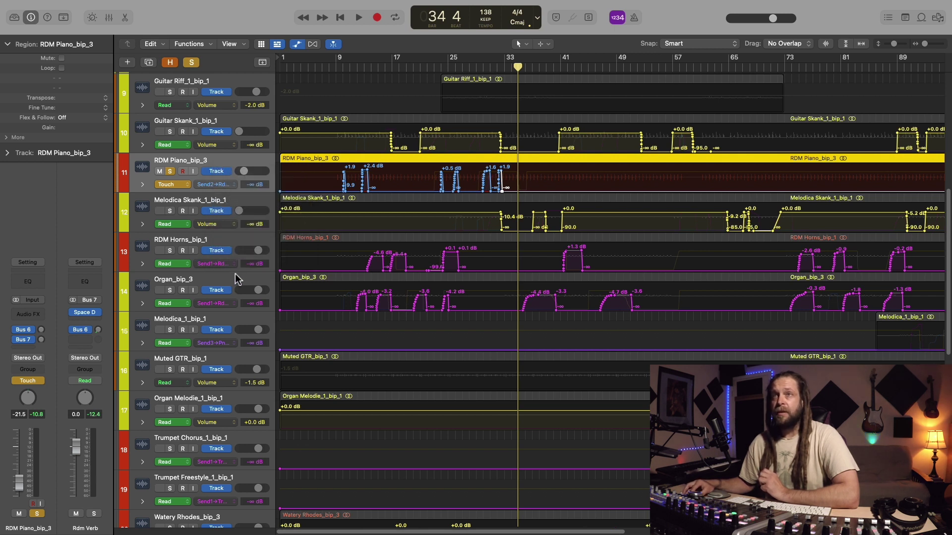
pyautogui.click(221, 304)
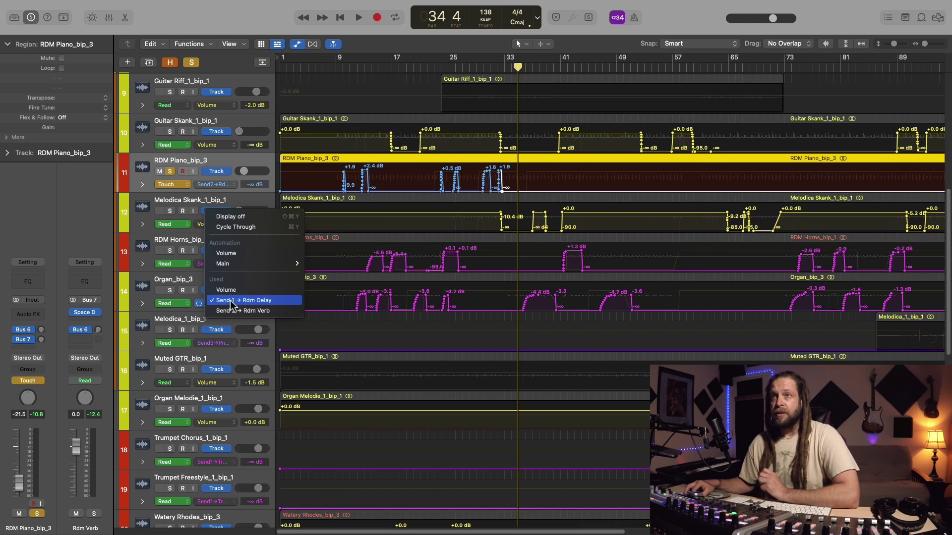
pyautogui.click(369, 324)
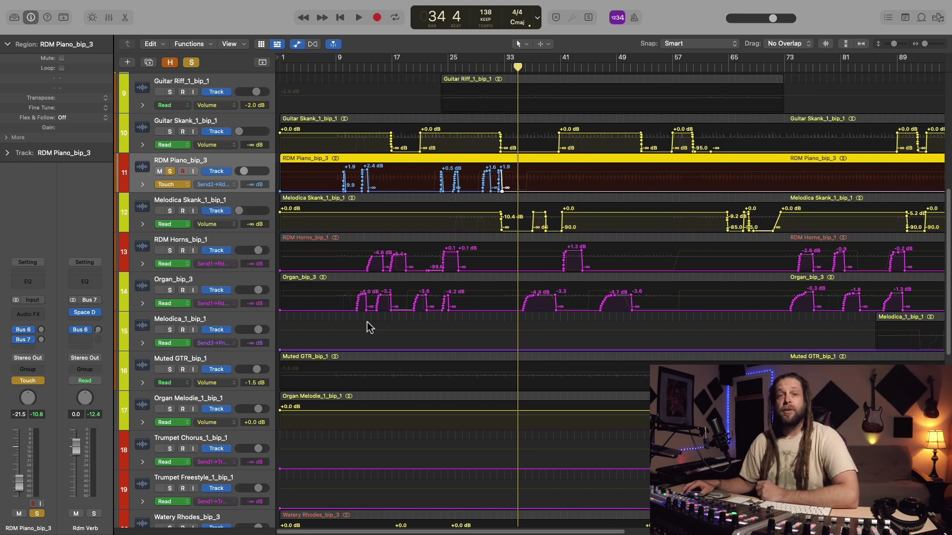
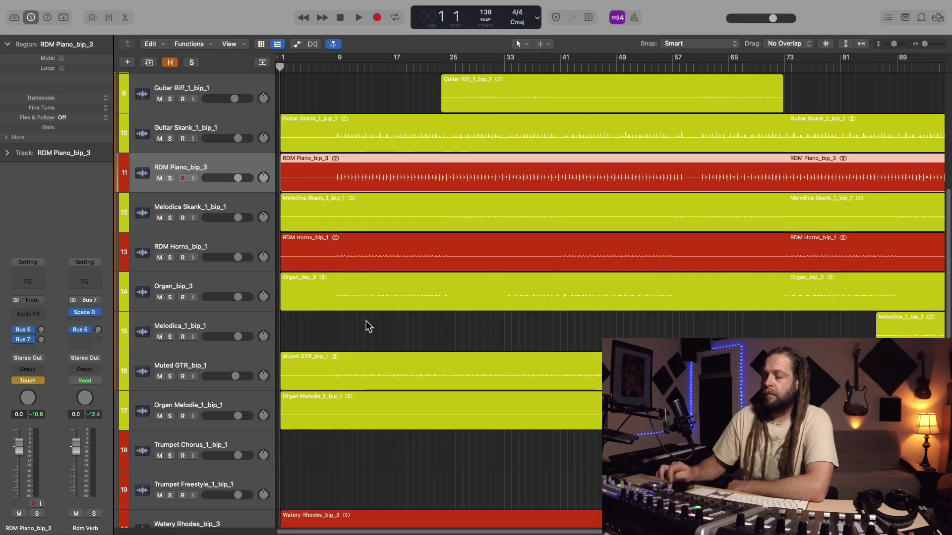
# - Play the full mix from bar 1 with the whole song length in view and dismiss the UAD plug-in alert
pyautogui.press('super+Left')
pyautogui.press('super+Left')
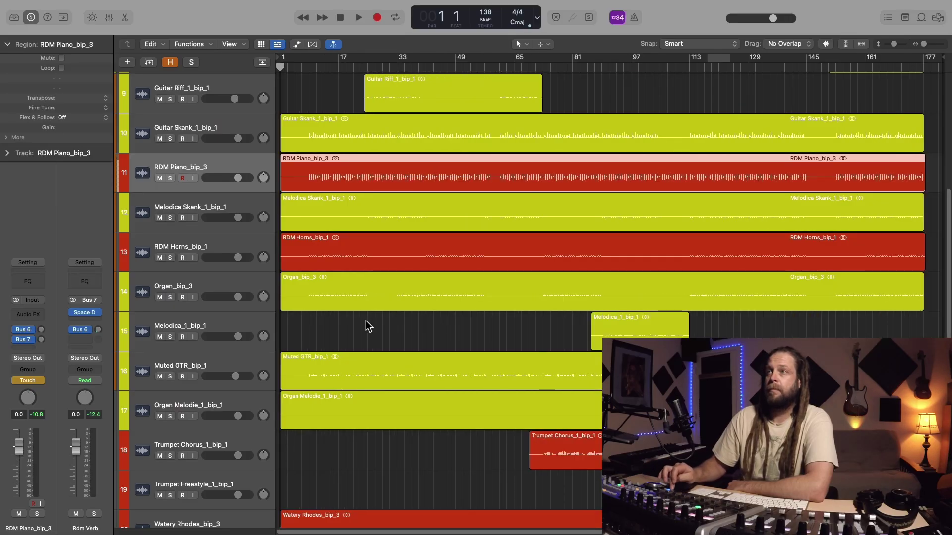
pyautogui.press('space')
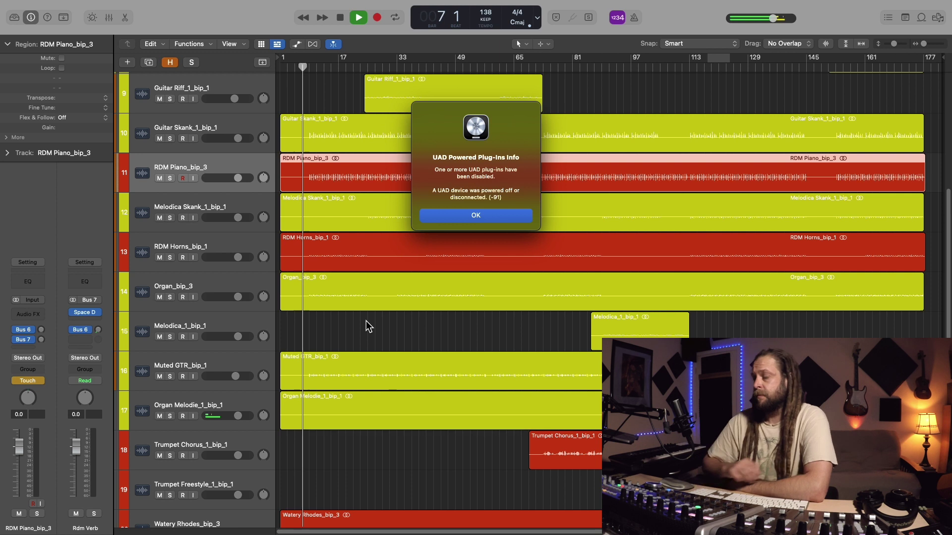
pyautogui.click(463, 215)
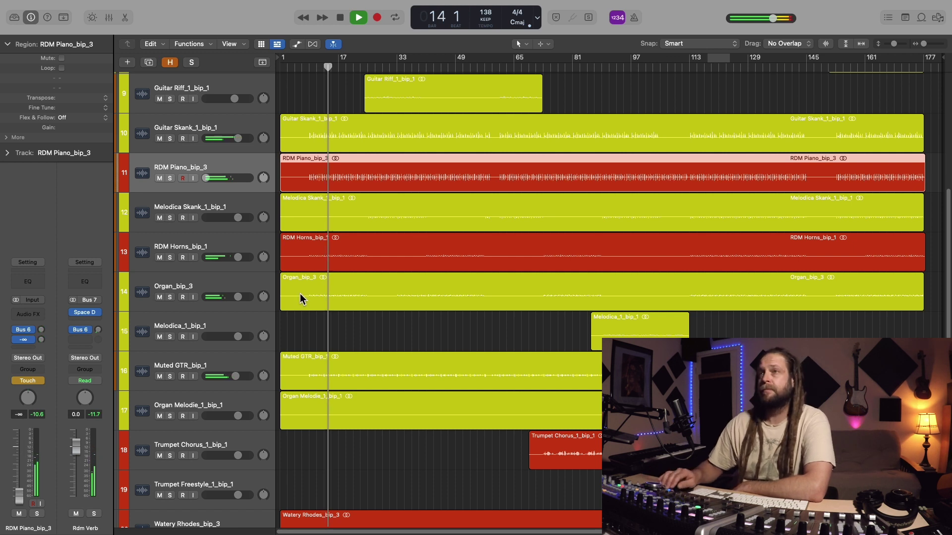
# - Show the automation lanes on all tracks during playback and adjust the track heights so the curves are readable
pyautogui.press('super+Up')
pyautogui.press('super+Up')
pyautogui.press('super+Up')
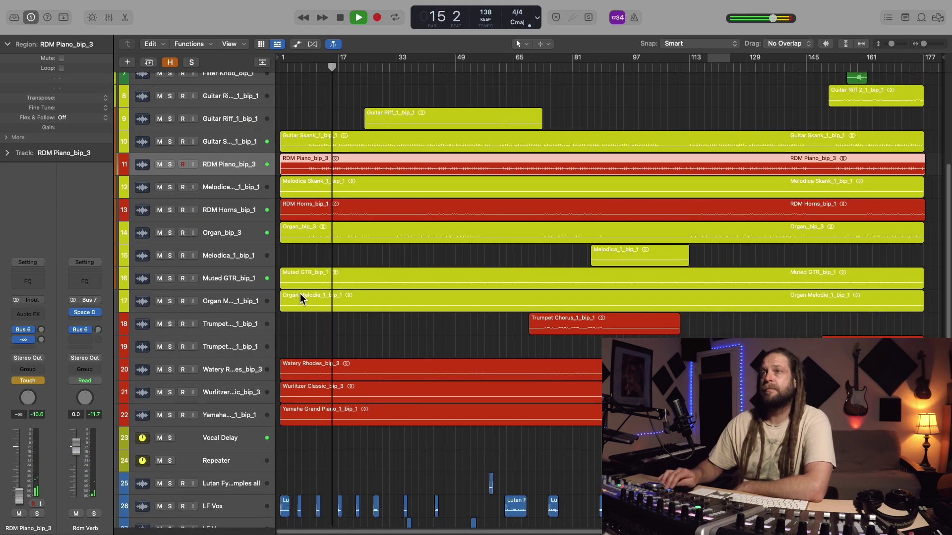
pyautogui.press('a')
pyautogui.press('super+Up')
pyautogui.press('super+Up')
pyautogui.press('super+Up')
pyautogui.press('super+Down')
pyautogui.press('super+Down')
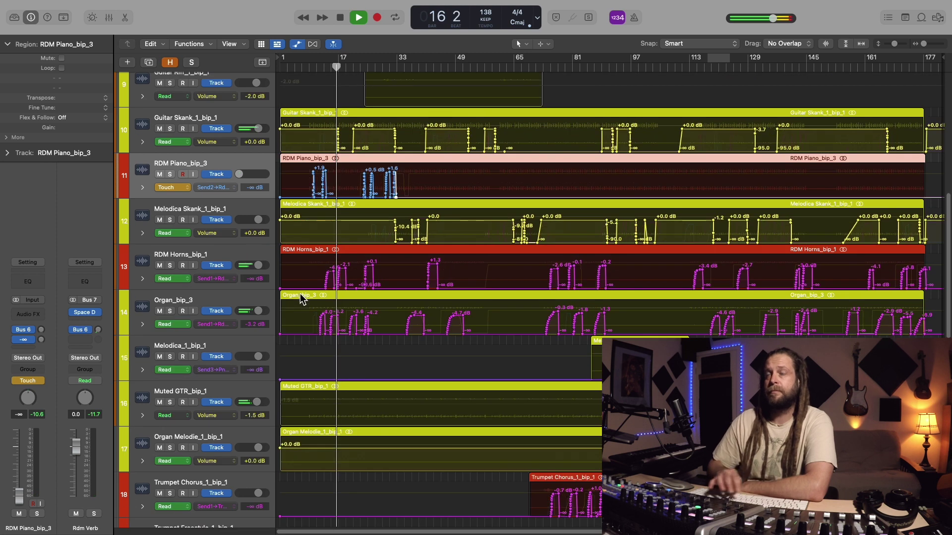